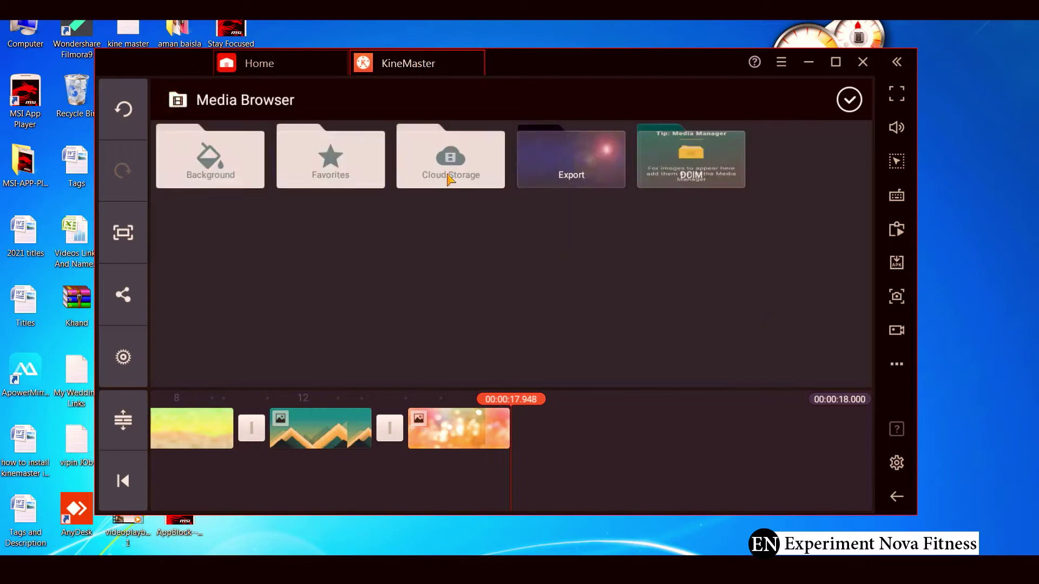
# Add the dark ornamental background image from the Background folder to the end of the timeline.
pyautogui.click(316, 184)
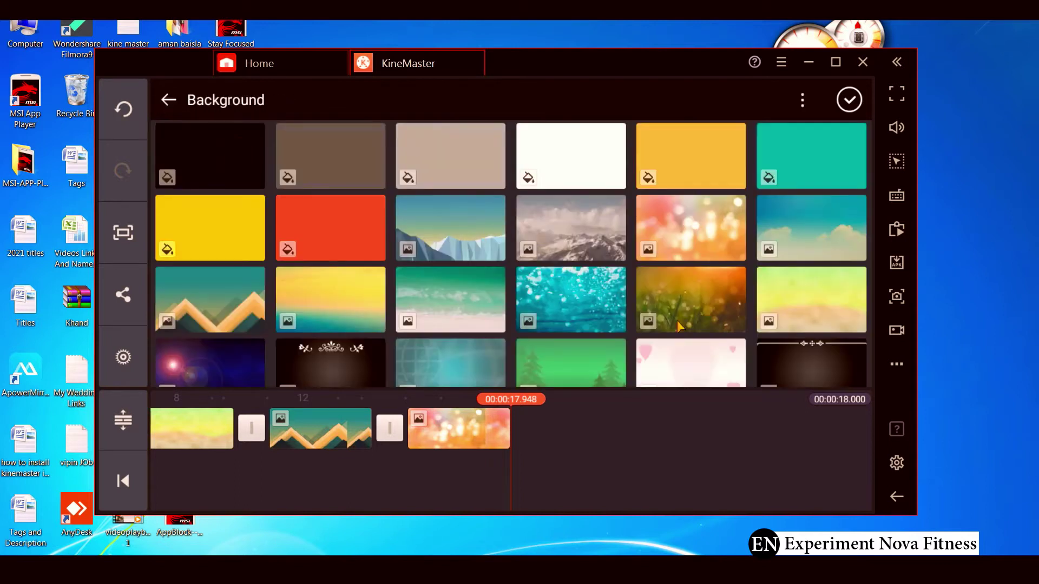
pyautogui.scroll(-3, 722, 346)
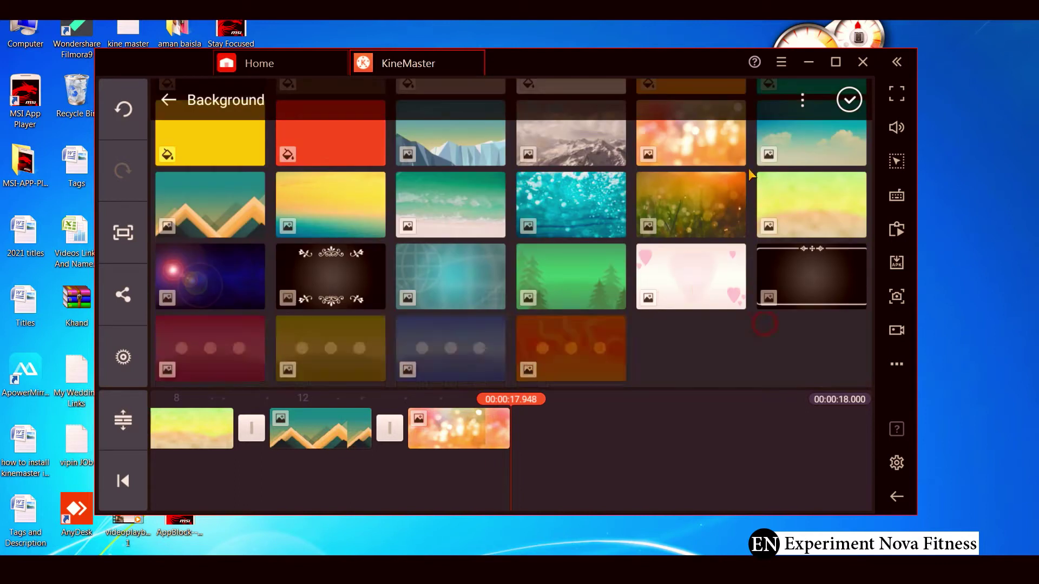
pyautogui.click(741, 353)
pyautogui.click(849, 100)
# Trim the yellow-green background clip to the left of the playhead.
pyautogui.moveTo(391, 435); pyautogui.dragTo(768, 433)
pyautogui.click(851, 366)
pyautogui.click(851, 367)
pyautogui.click(573, 427)
pyautogui.click(740, 157)
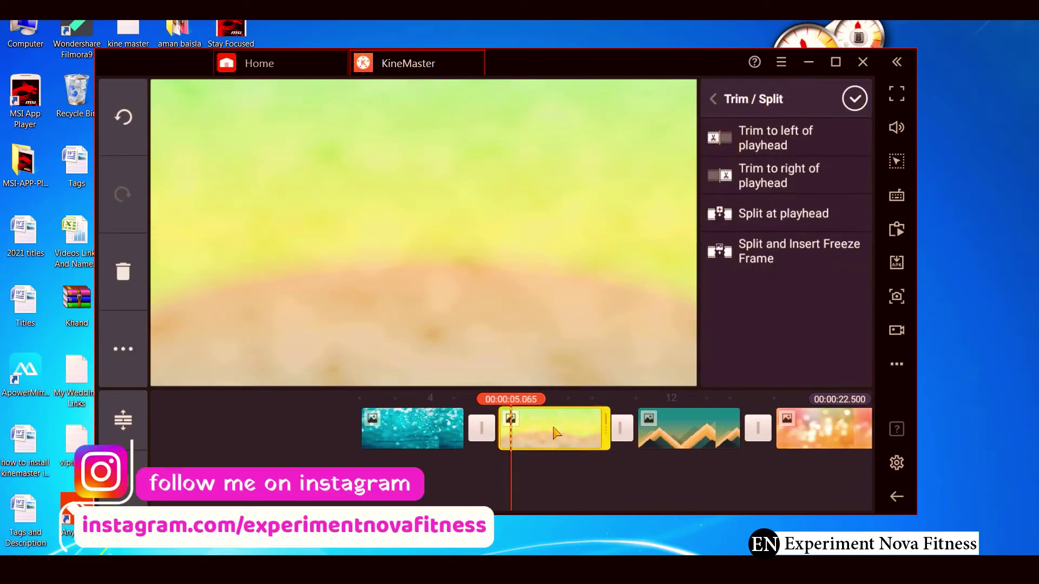
pyautogui.moveTo(557, 433); pyautogui.dragTo(522, 432)
pyautogui.click(778, 141)
# Play back the later part of the edited timeline and close the app player window.
pyautogui.moveTo(659, 438); pyautogui.dragTo(626, 437)
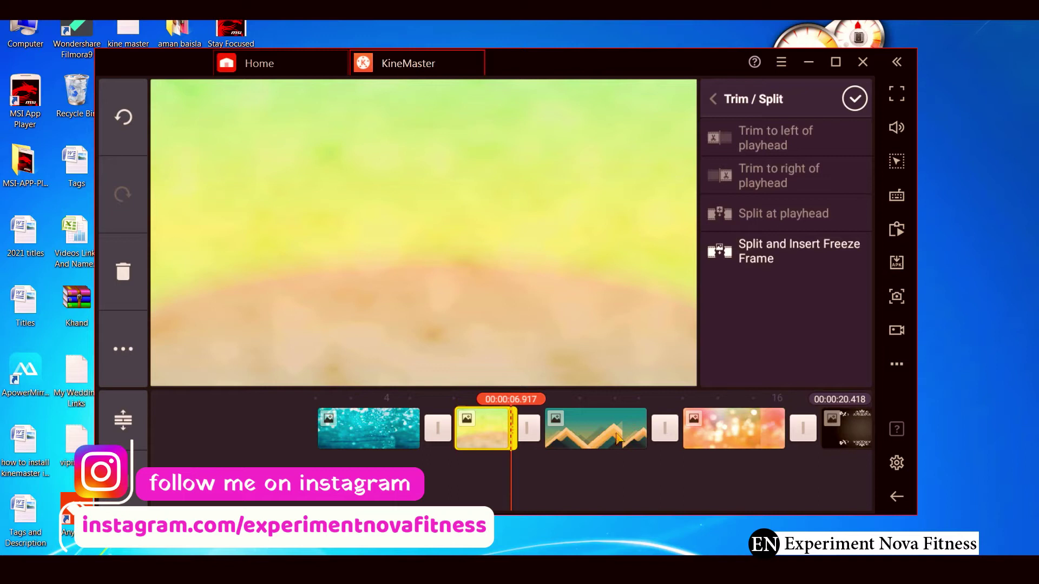
pyautogui.click(678, 437)
pyautogui.moveTo(677, 437); pyautogui.dragTo(541, 441)
pyautogui.click(850, 366)
pyautogui.click(850, 367)
pyautogui.click(863, 62)
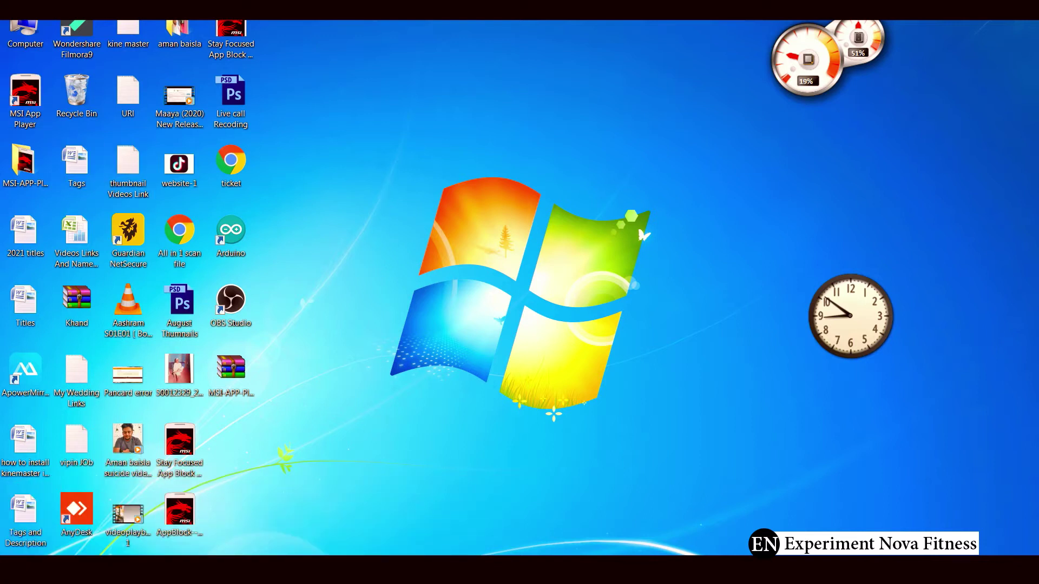
# Switch to Chrome, search Google for "msi app player" and open the MSI Global result in a new tab.
pyautogui.doubleClick(207, 236)
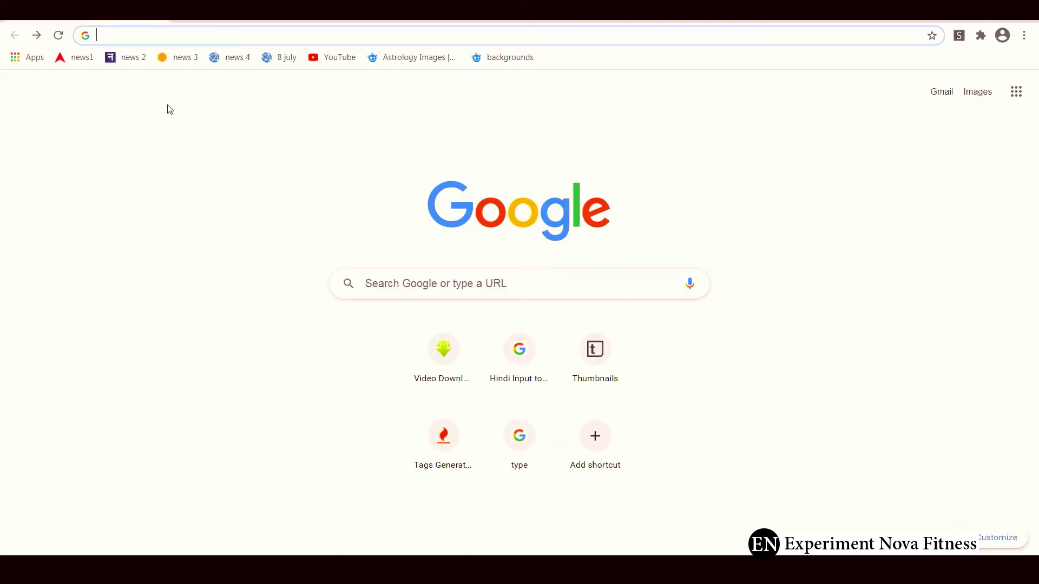
pyautogui.click(132, 36)
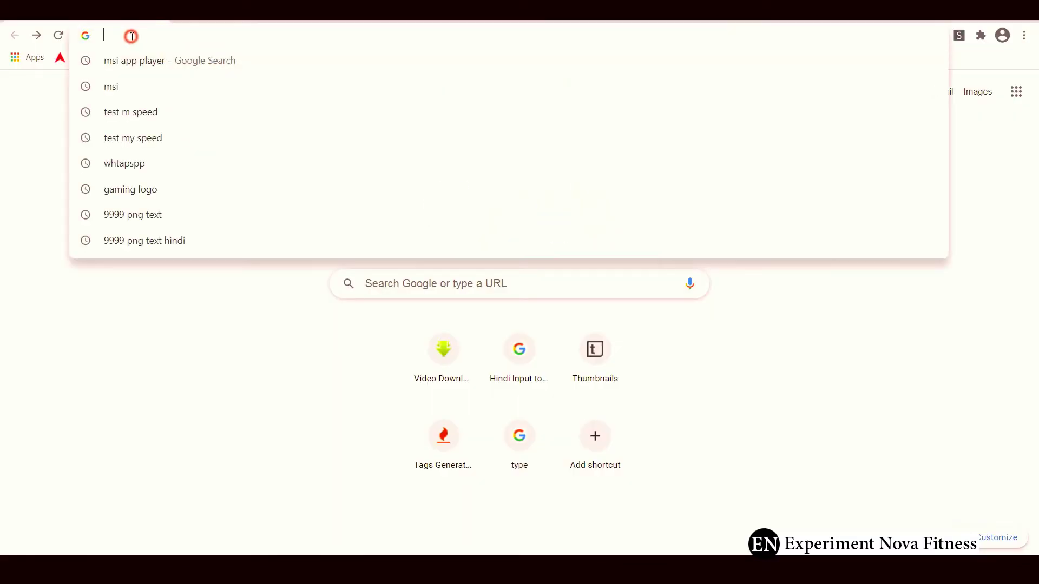
pyautogui.click(140, 66)
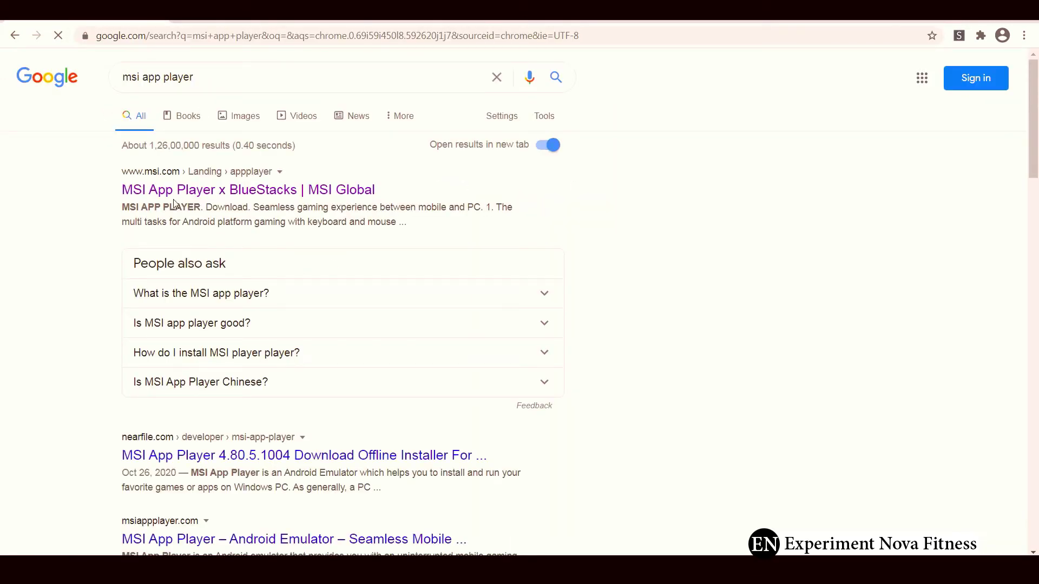
pyautogui.rightClick(162, 191)
pyautogui.click(194, 210)
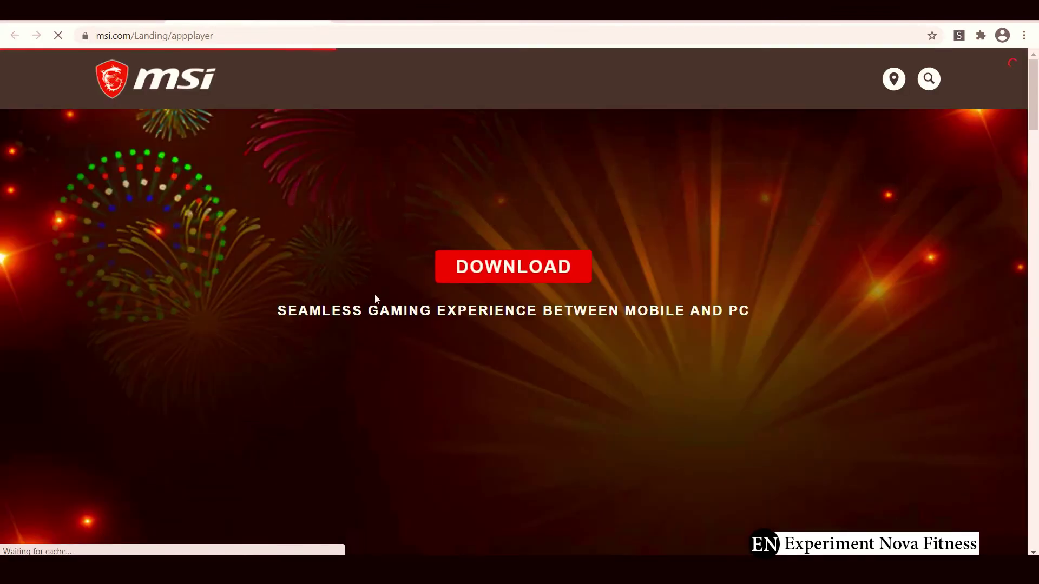
# Request the MSI App Player download from the MSI page and cancel saving the archive.
pyautogui.click(514, 273)
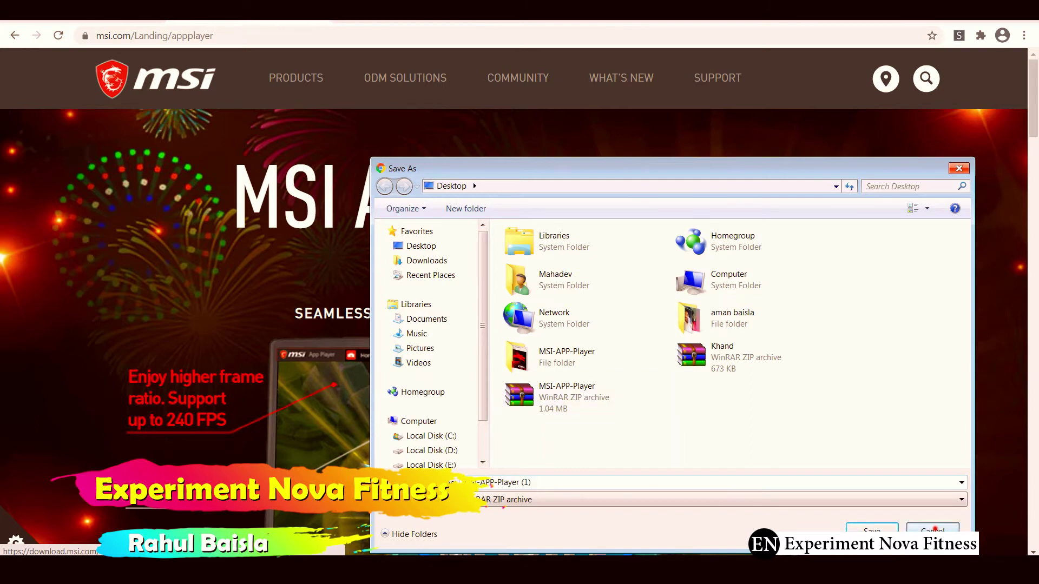
pyautogui.press('Escape')
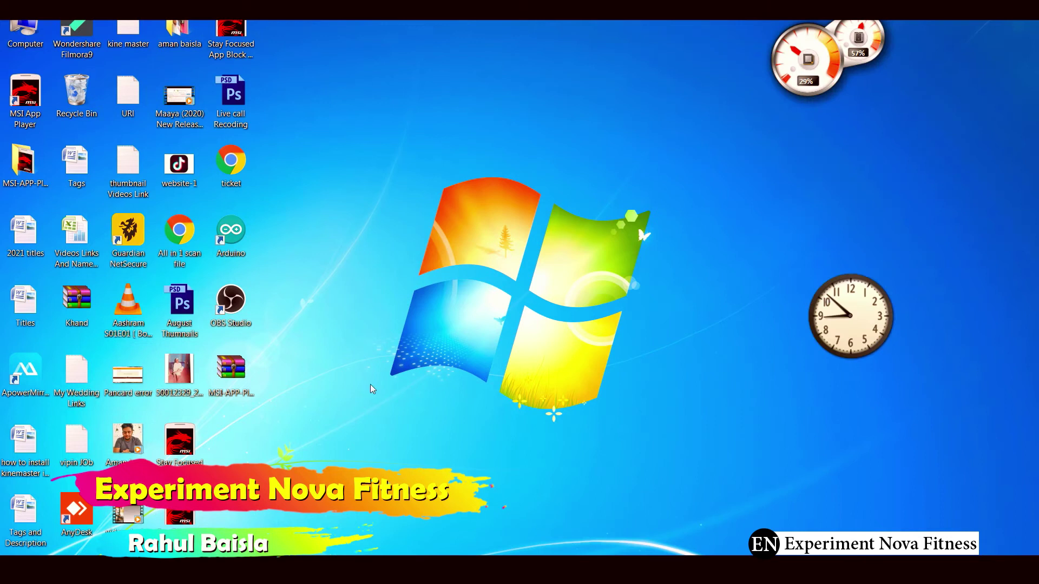
# Check the extraction options for the MSI-APP-Player ZIP archive on the desktop without extracting it.
pyautogui.click(236, 377)
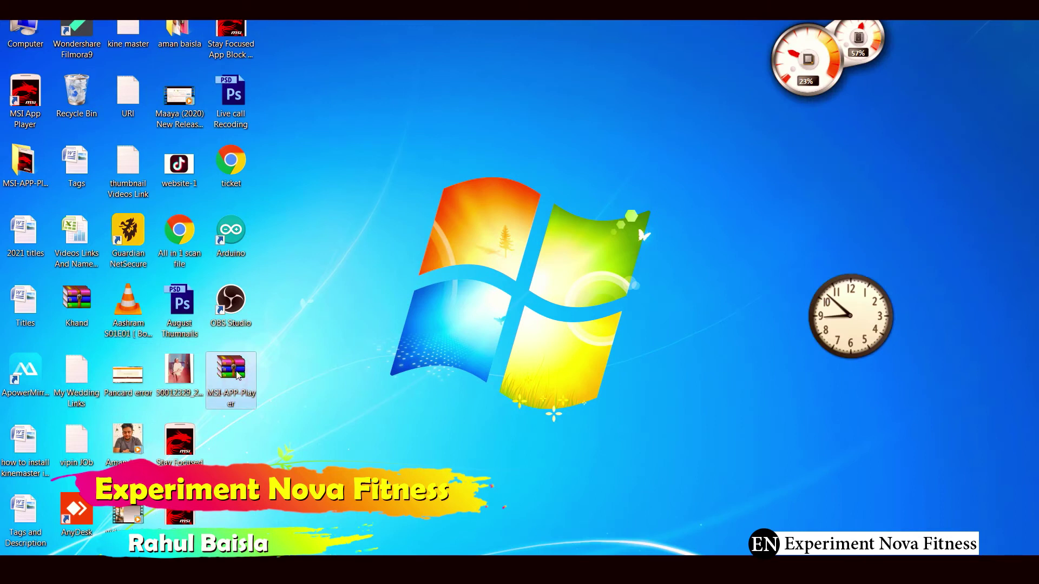
pyautogui.rightClick(238, 372)
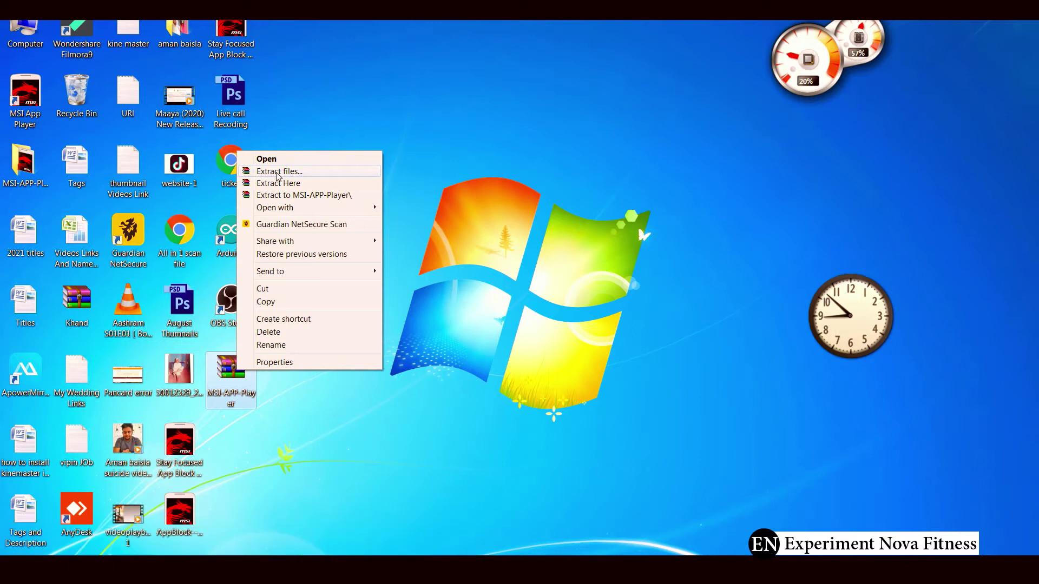
pyautogui.click(22, 157)
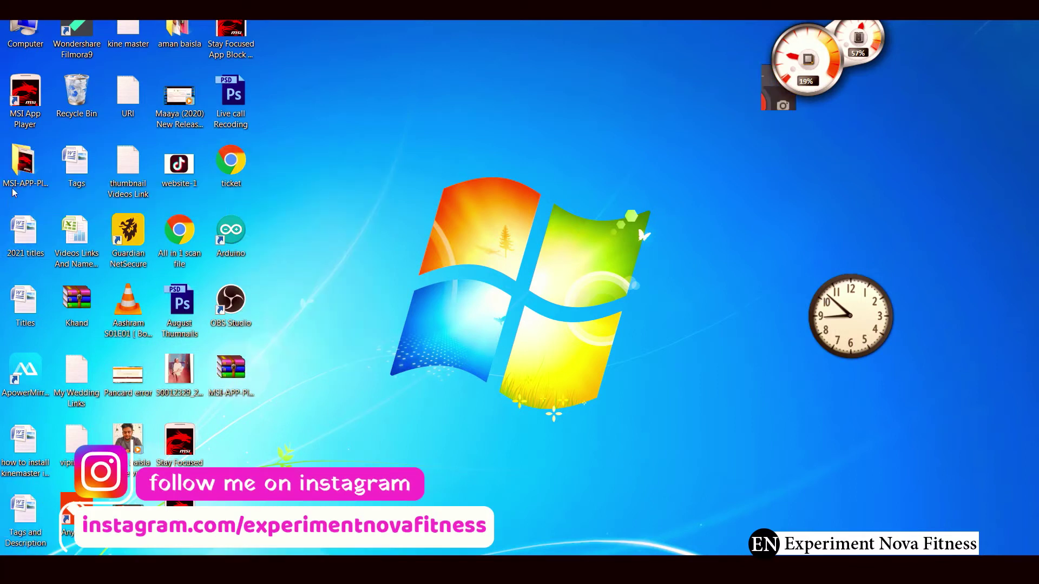
# Open the extracted MSI-APP-Player folder and check the launch options of the BlueStacksMicroInstaller application.
pyautogui.doubleClick(23, 162)
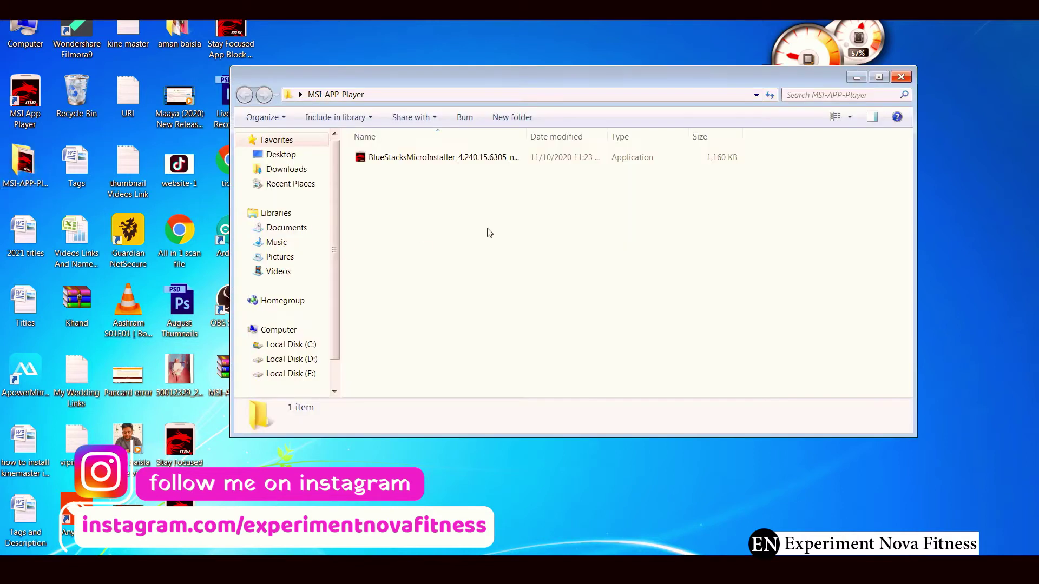
pyautogui.click(424, 158)
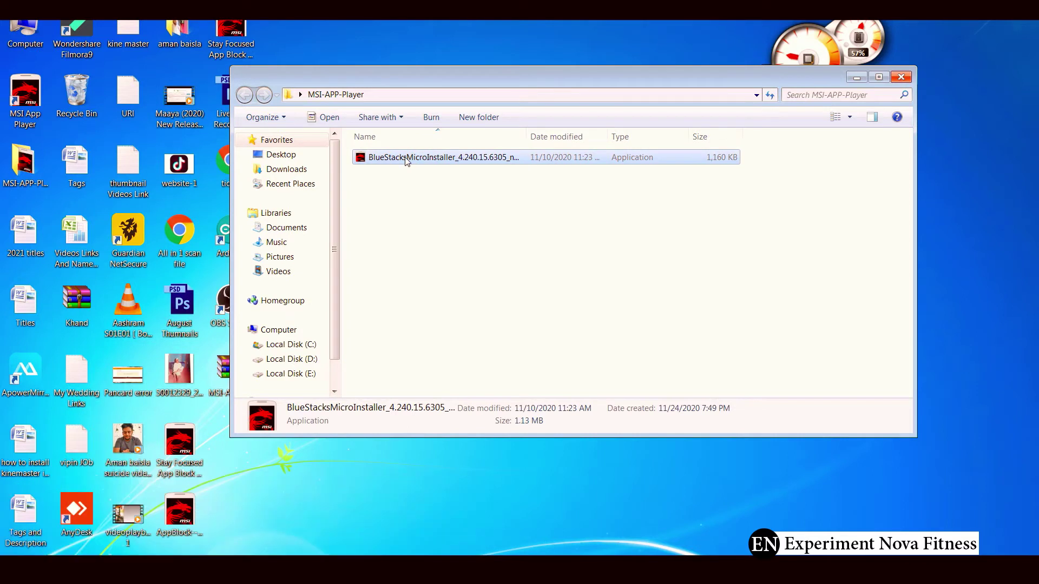
pyautogui.rightClick(407, 162)
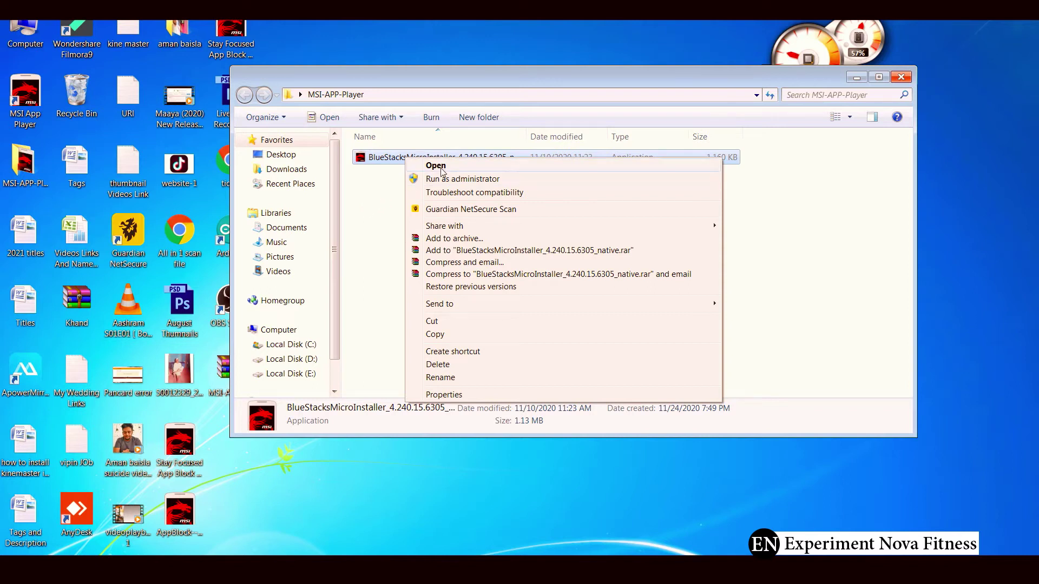
pyautogui.click(388, 162)
pyautogui.click(400, 227)
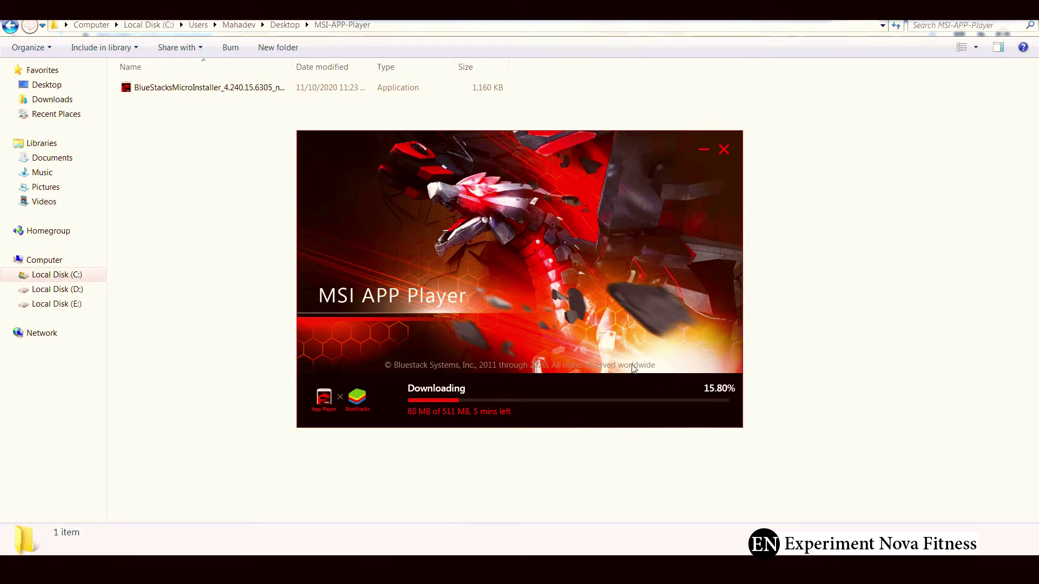
pyautogui.press('Escape')
pyautogui.hotkey('alt', 'Tab')
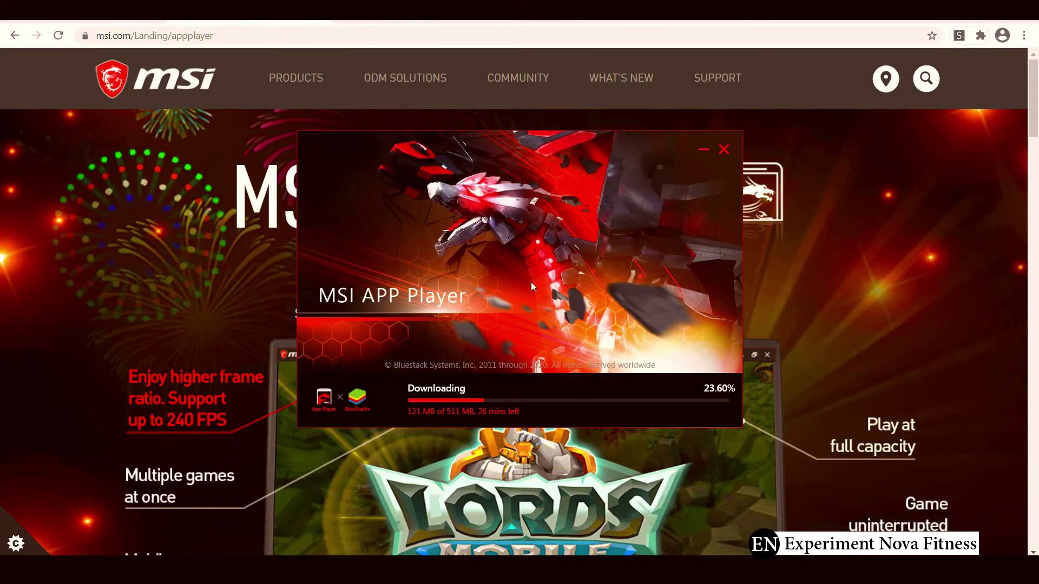
pyautogui.moveTo(326, 150); pyautogui.dragTo(306, 134)
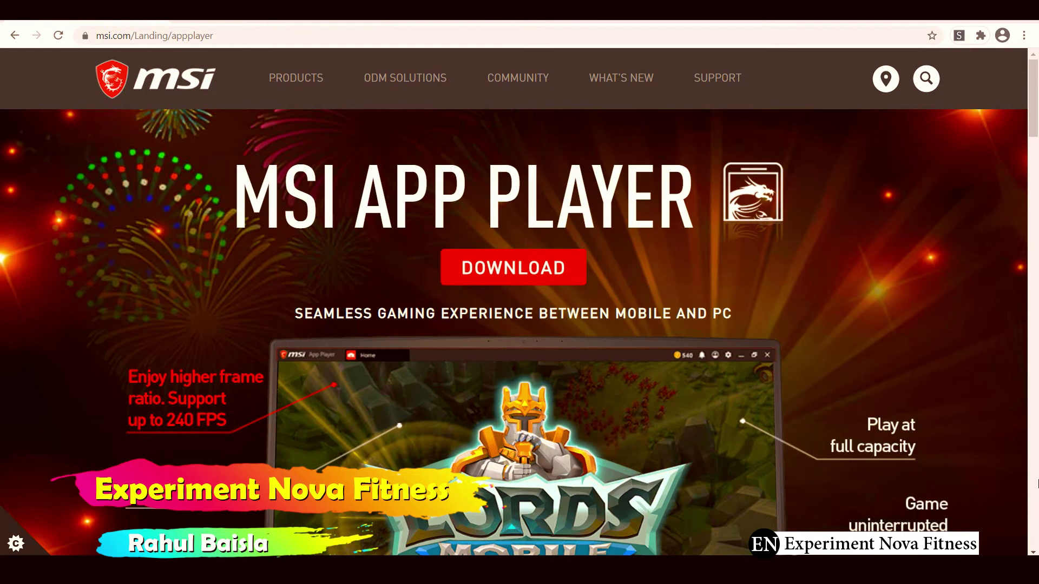
pyautogui.rightClick(923, 518)
pyautogui.click(919, 478)
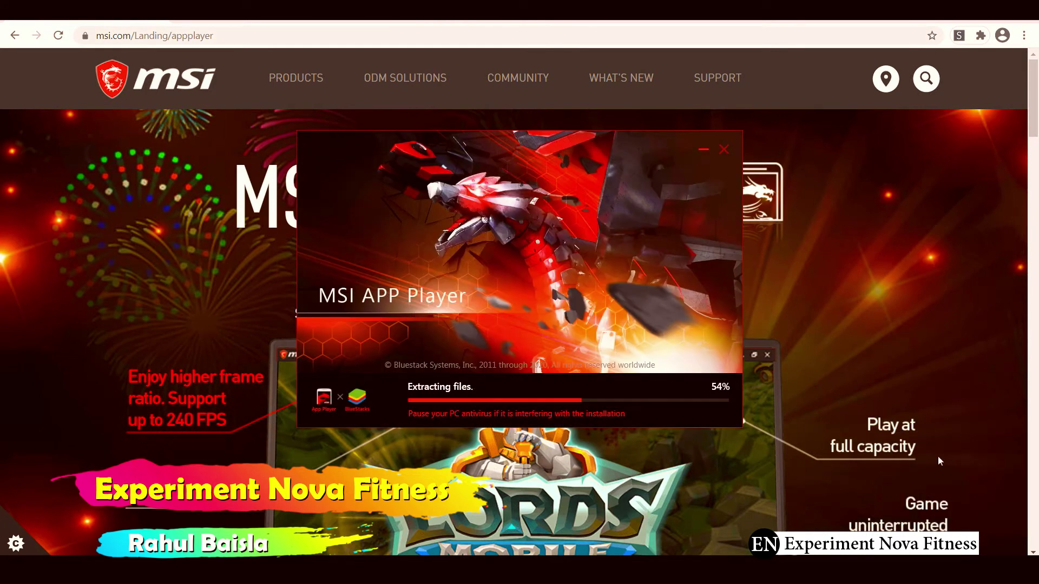
pyautogui.rightClick(937, 456)
pyautogui.click(920, 478)
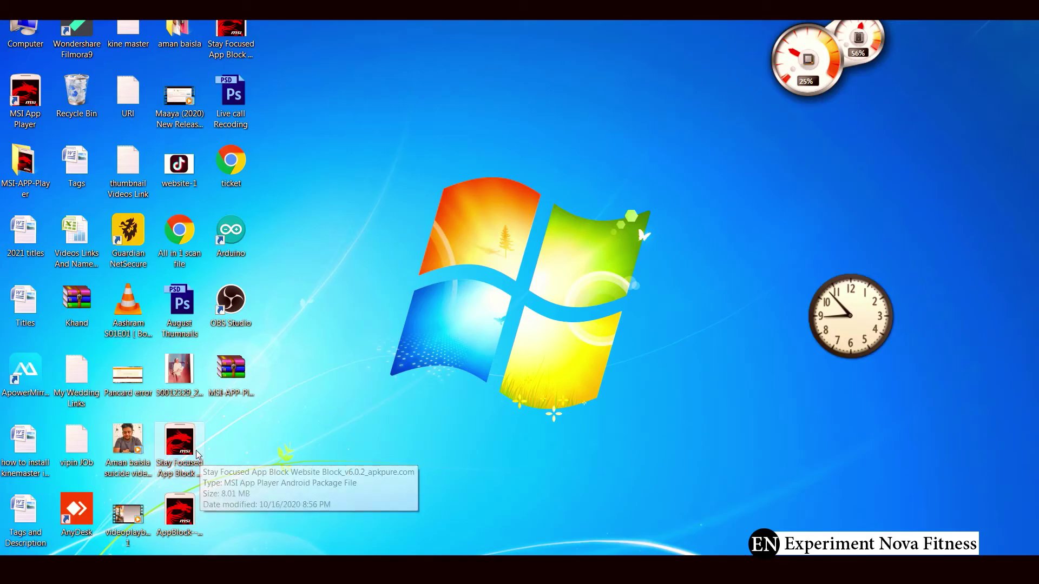
# Point out the app package files on the desktop and launch MSI App Player from its shortcut.
pyautogui.click(184, 524)
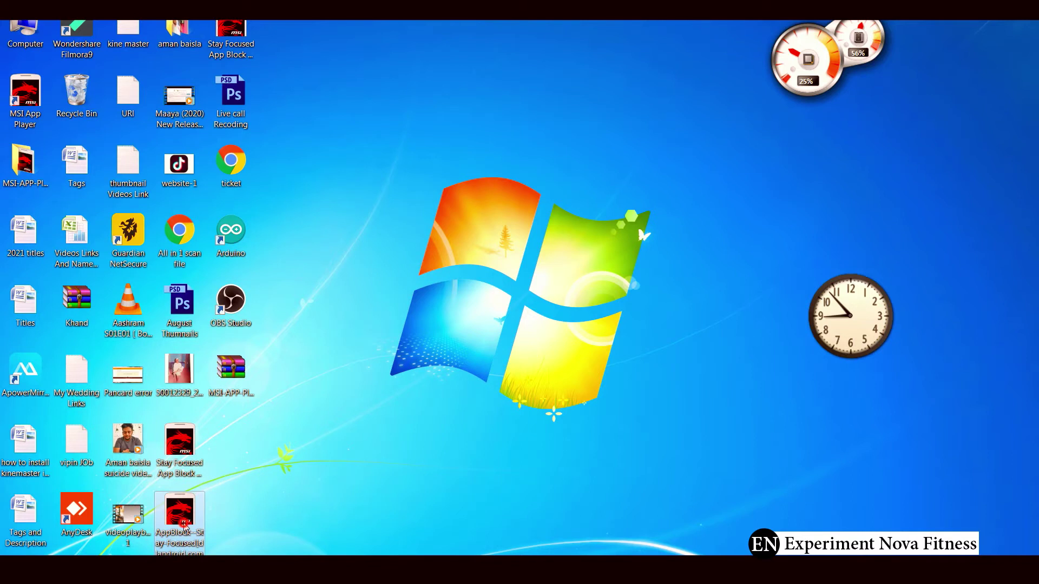
pyautogui.click(241, 35)
pyautogui.click(27, 92)
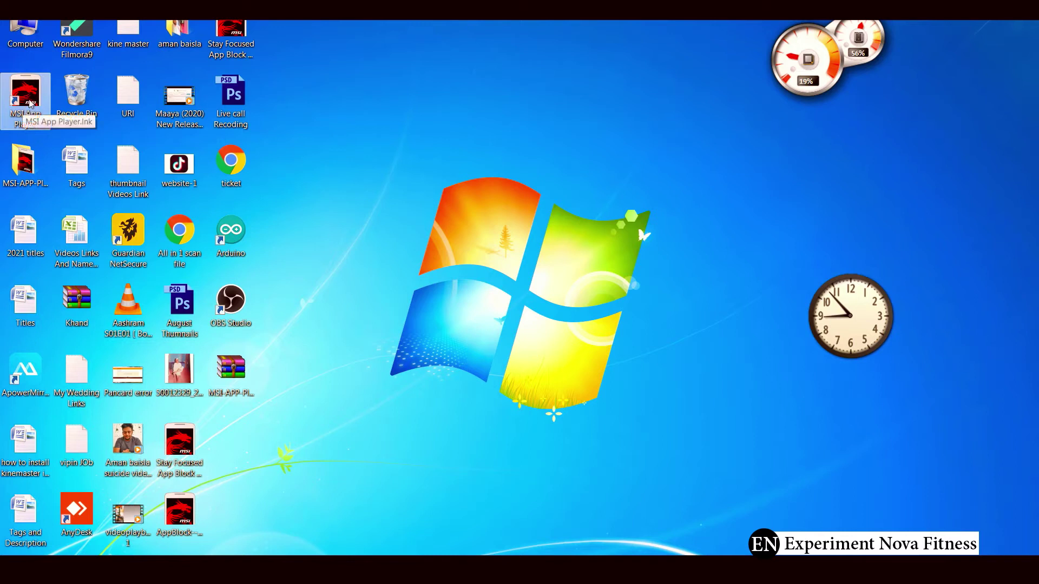
pyautogui.doubleClick(30, 103)
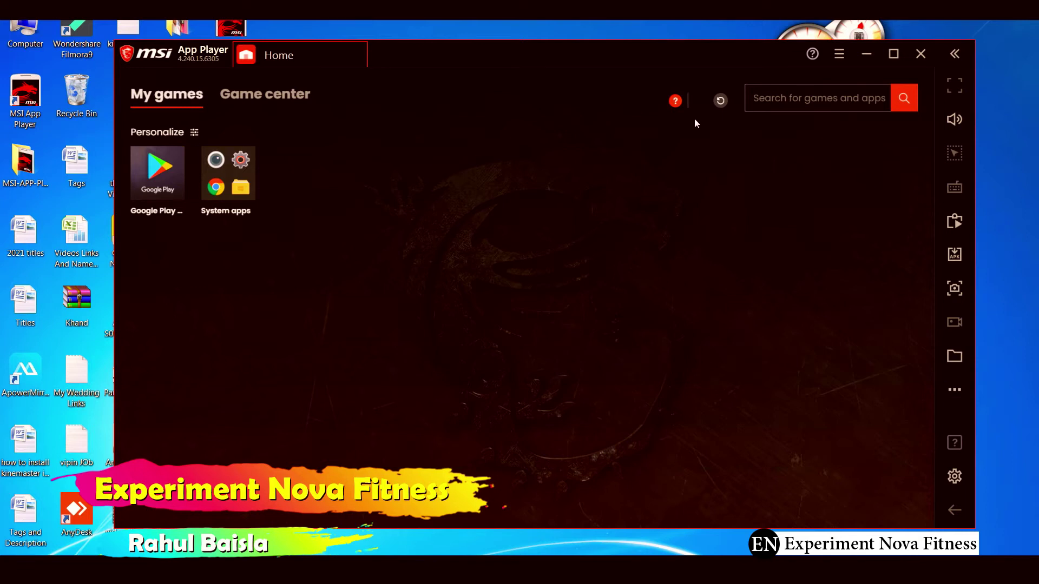
# Review the resolution and DPI options in the player's Display settings and close the settings.
pyautogui.click(839, 57)
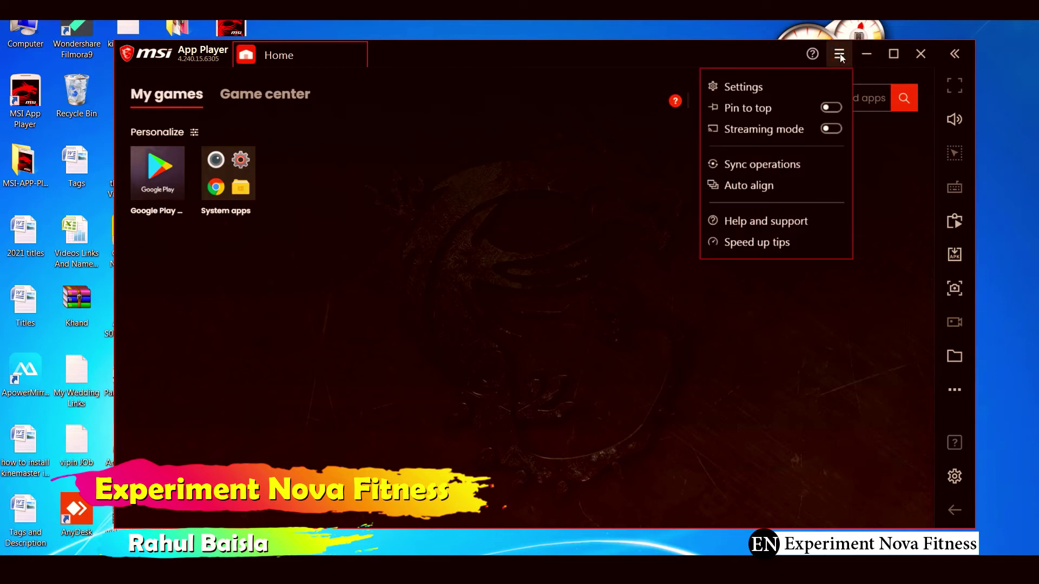
pyautogui.click(765, 86)
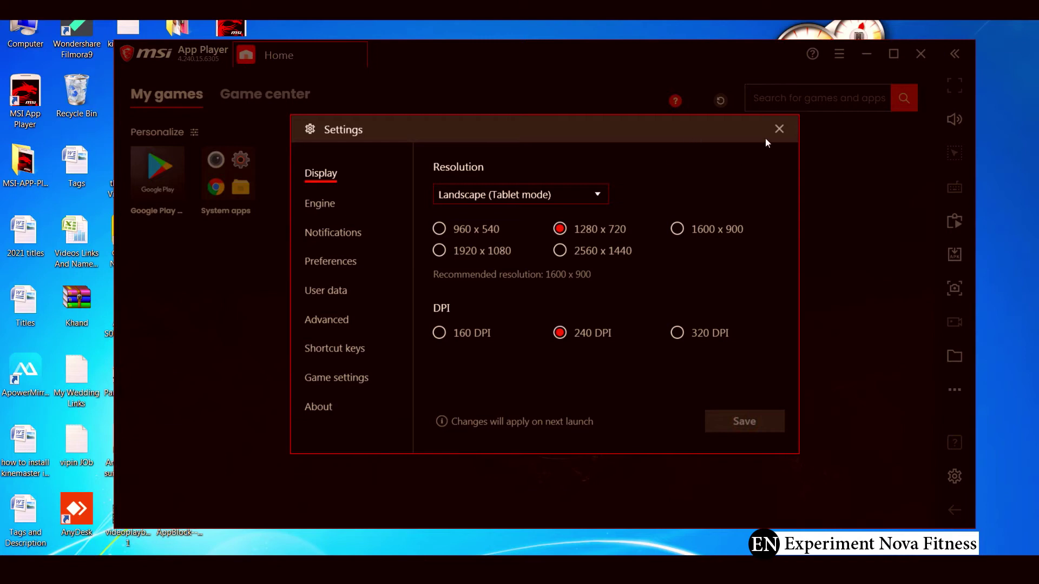
pyautogui.click(778, 129)
# In the player's Engine settings, choose Medium (2 Cores) for the CPU performance.
pyautogui.click(839, 53)
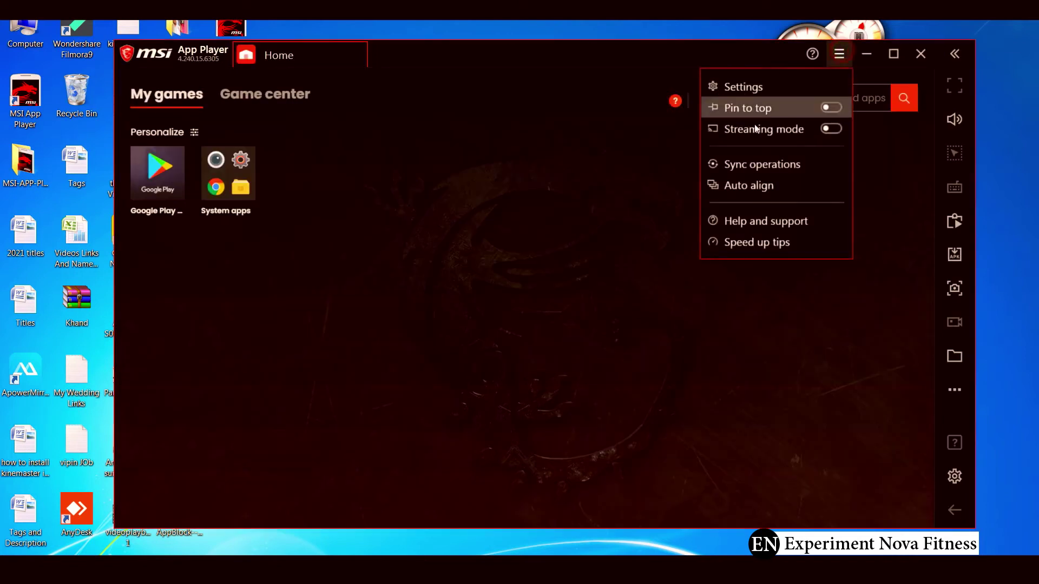
pyautogui.click(756, 86)
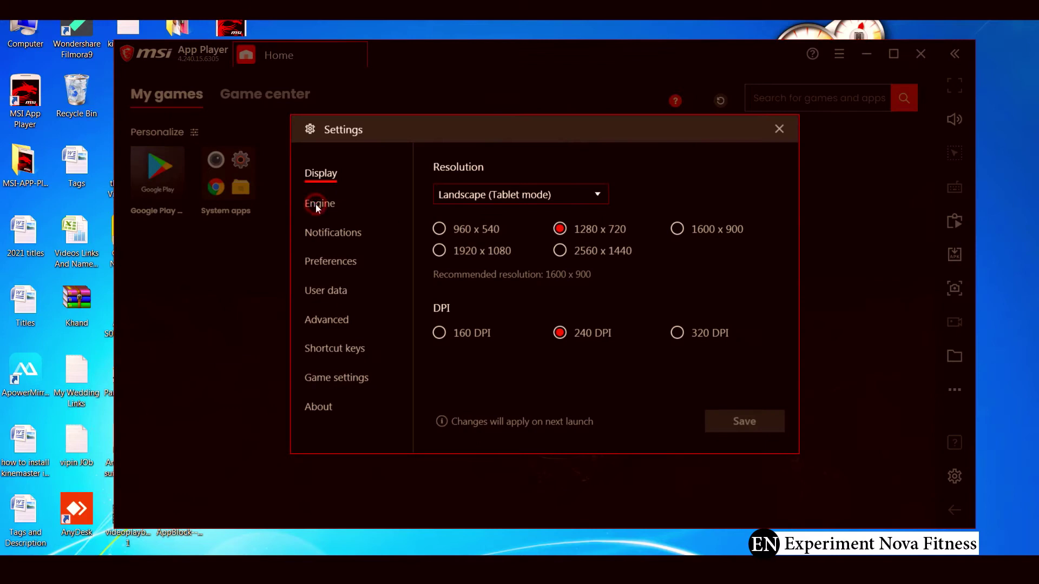
pyautogui.click(316, 204)
pyautogui.scroll(-5, 660, 249)
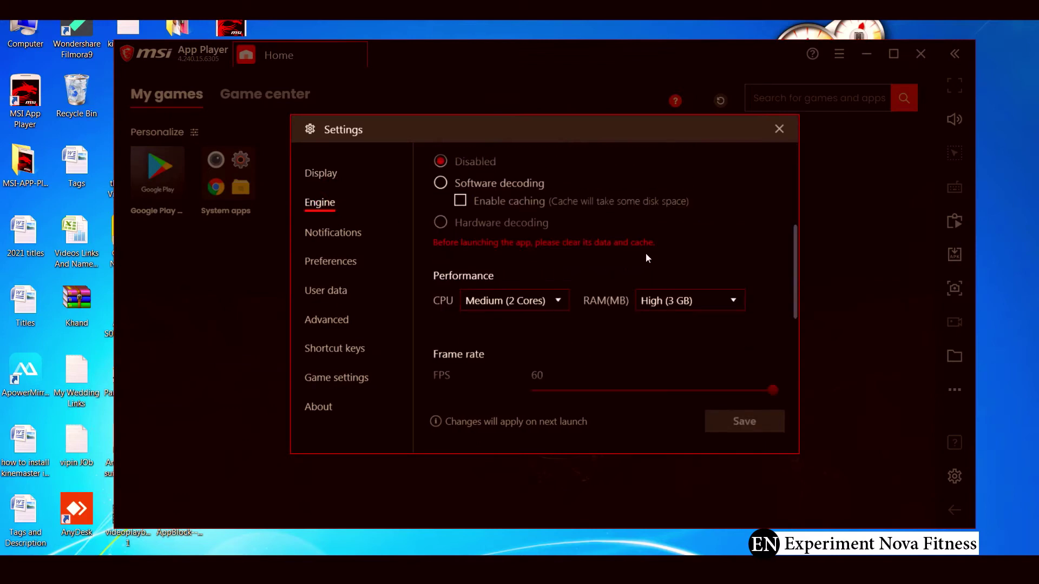
pyautogui.scroll(-1, 645, 253)
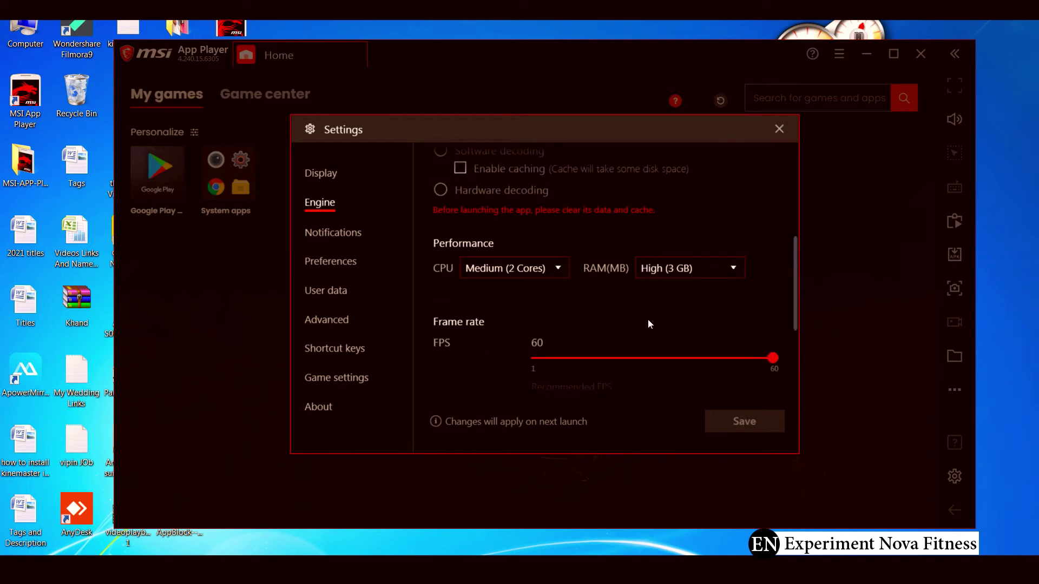
pyautogui.click(526, 268)
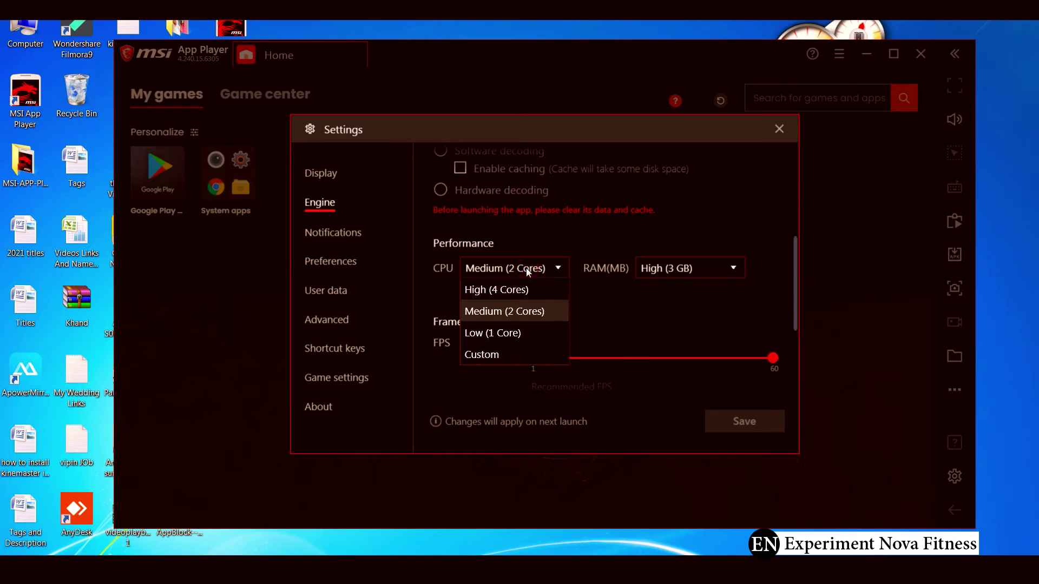
pyautogui.click(517, 311)
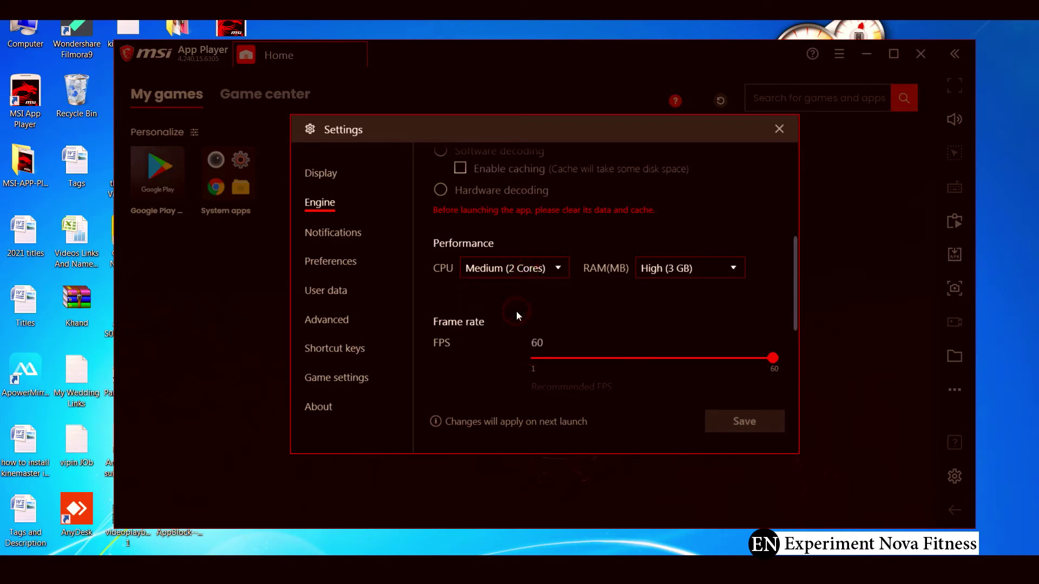
pyautogui.click(529, 269)
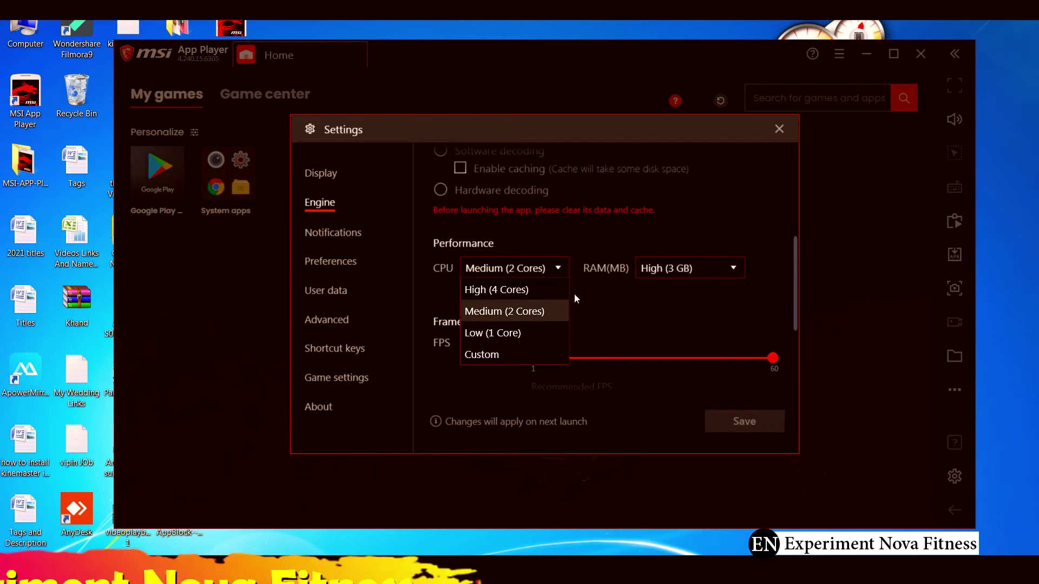
pyautogui.click(602, 226)
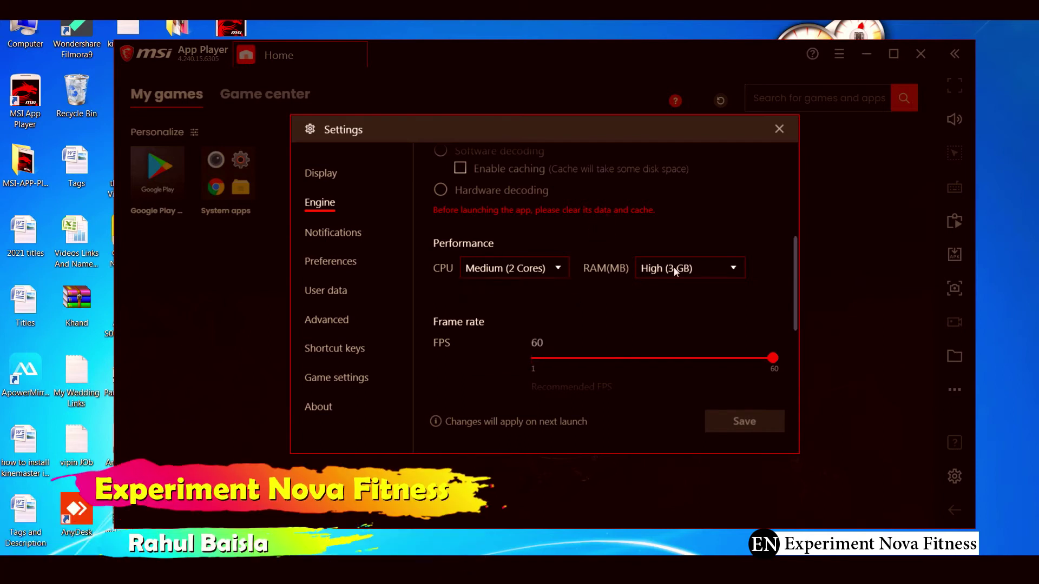
# Review the RAM options in the Engine performance settings and close the settings.
pyautogui.click(674, 270)
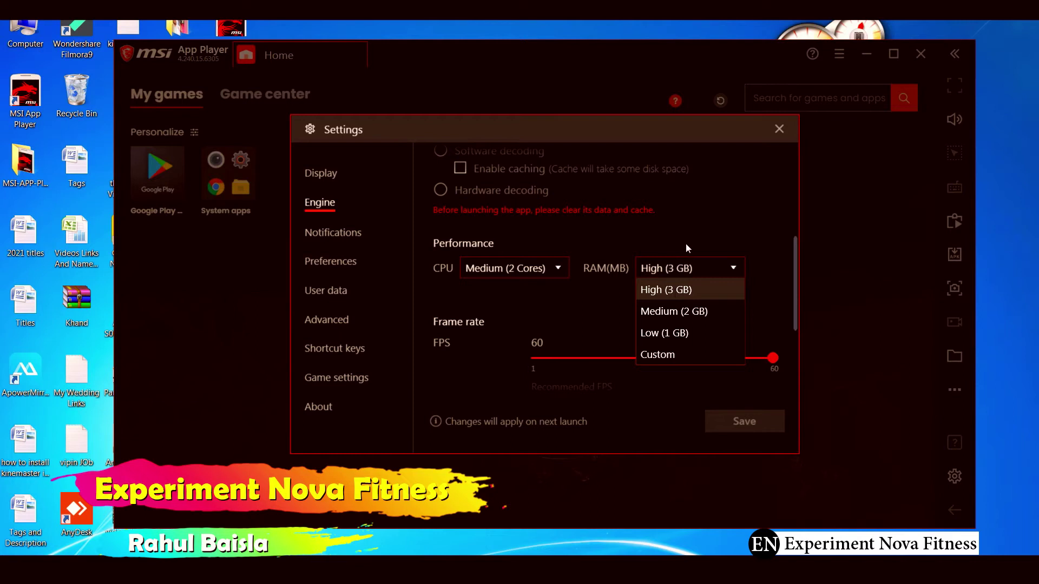
pyautogui.click(693, 217)
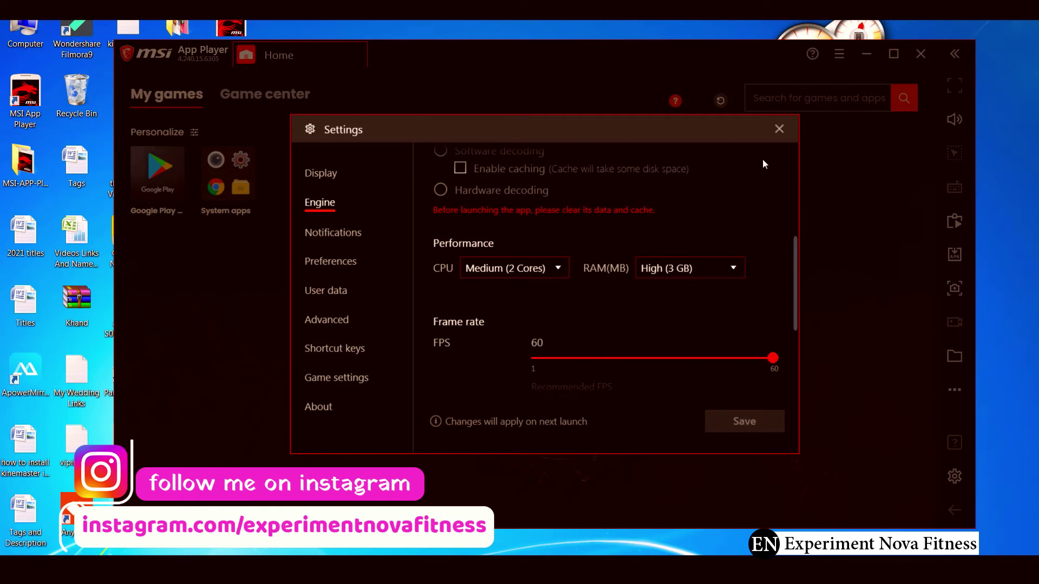
pyautogui.click(779, 133)
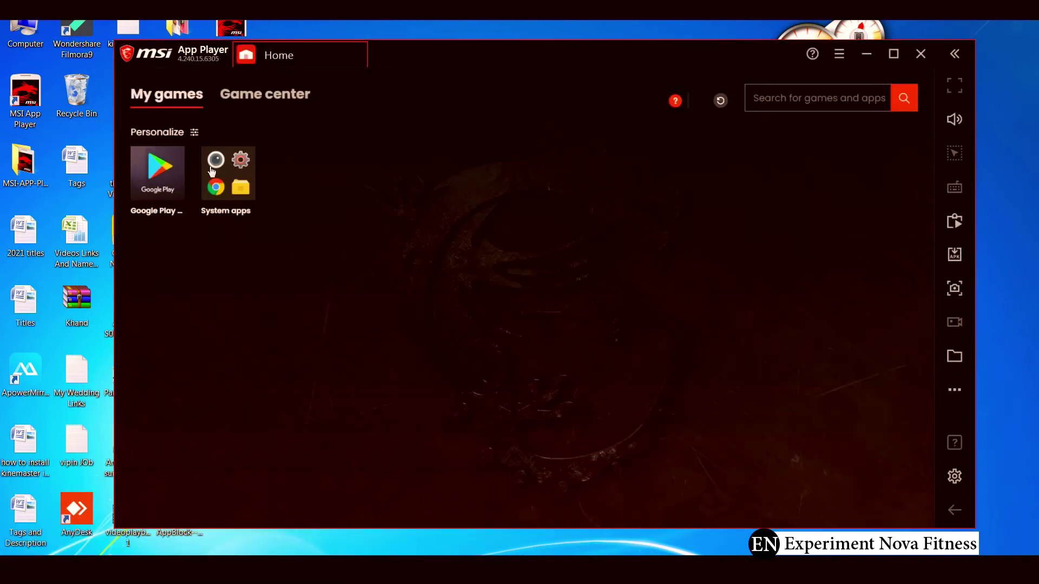
# In the player's Advanced settings, choose Samsung Galaxy S8 Plus as the predefined device profile and close the settings.
pyautogui.click(838, 56)
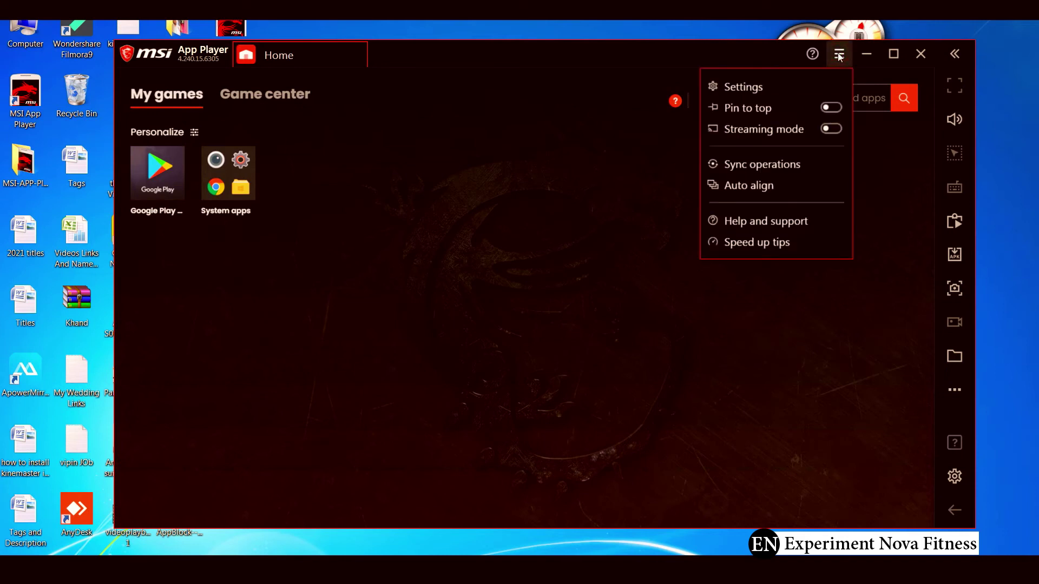
pyautogui.click(760, 88)
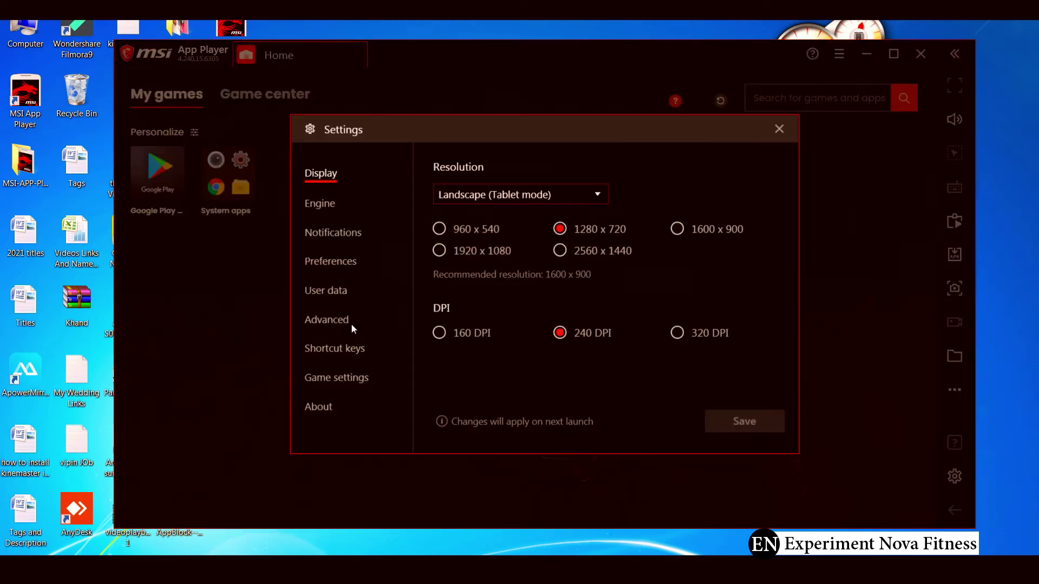
pyautogui.click(329, 318)
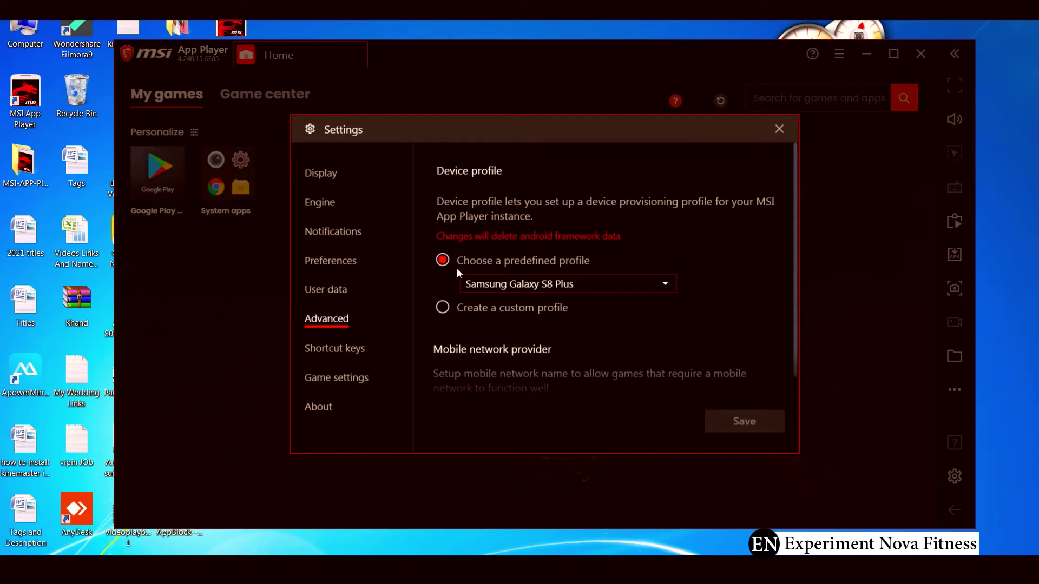
pyautogui.click(556, 284)
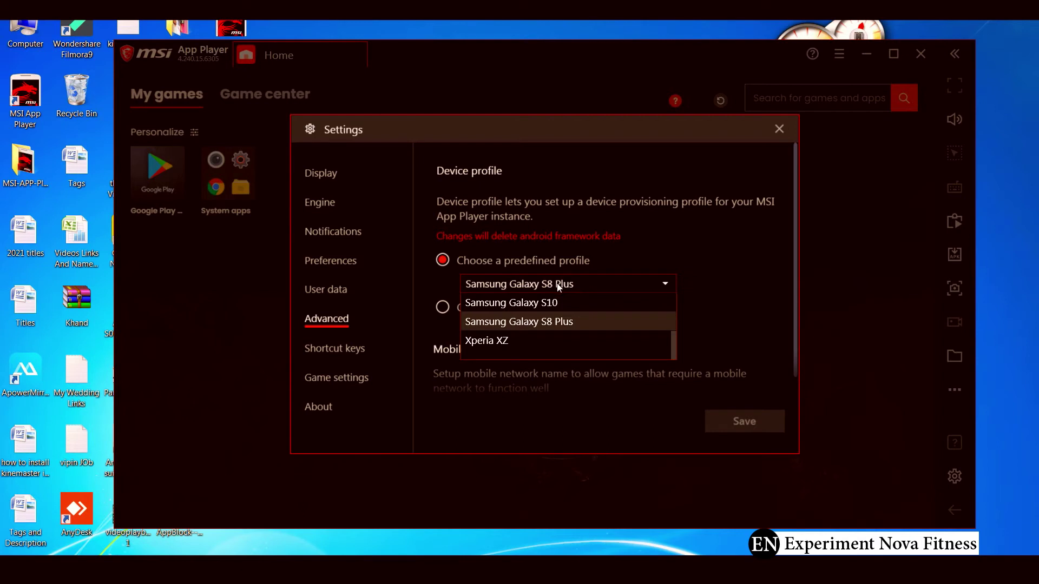
pyautogui.click(543, 323)
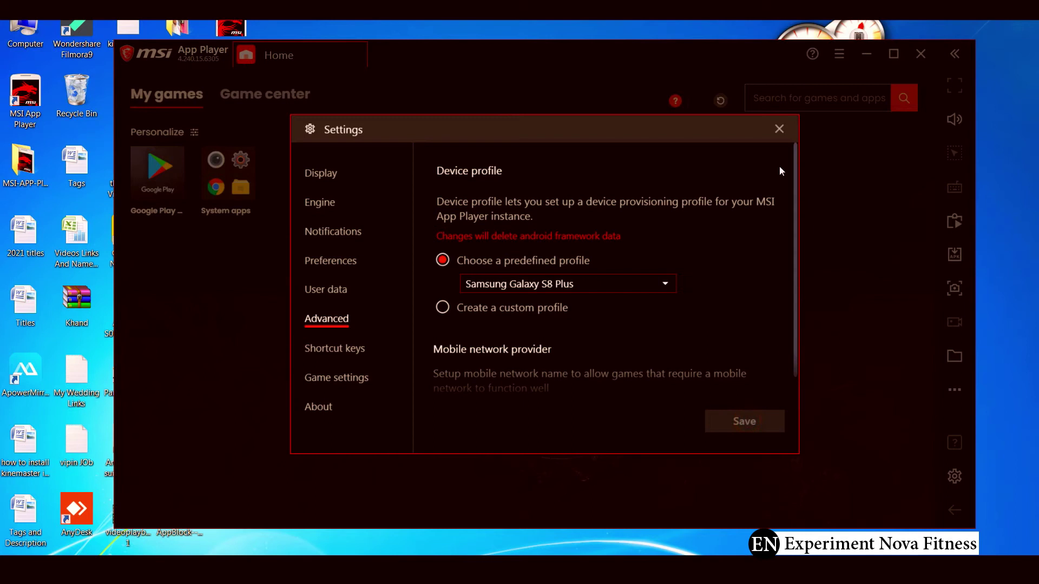
pyautogui.click(779, 130)
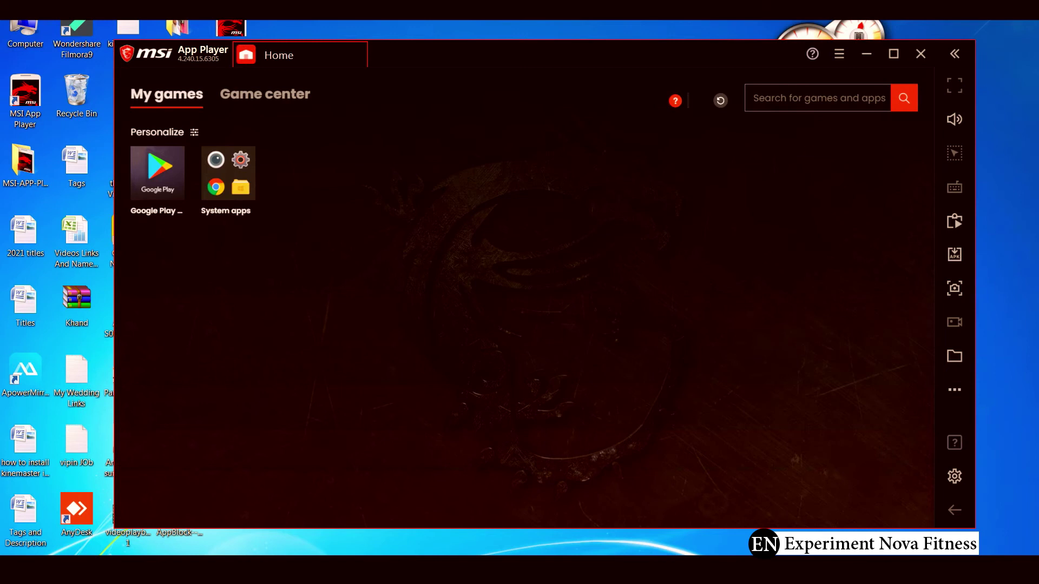
# Switch to the Windows Explorer window and show the contents of Local Disk (D:) in full screen.
pyautogui.moveTo(246, 568)
pyautogui.click(437, 363)
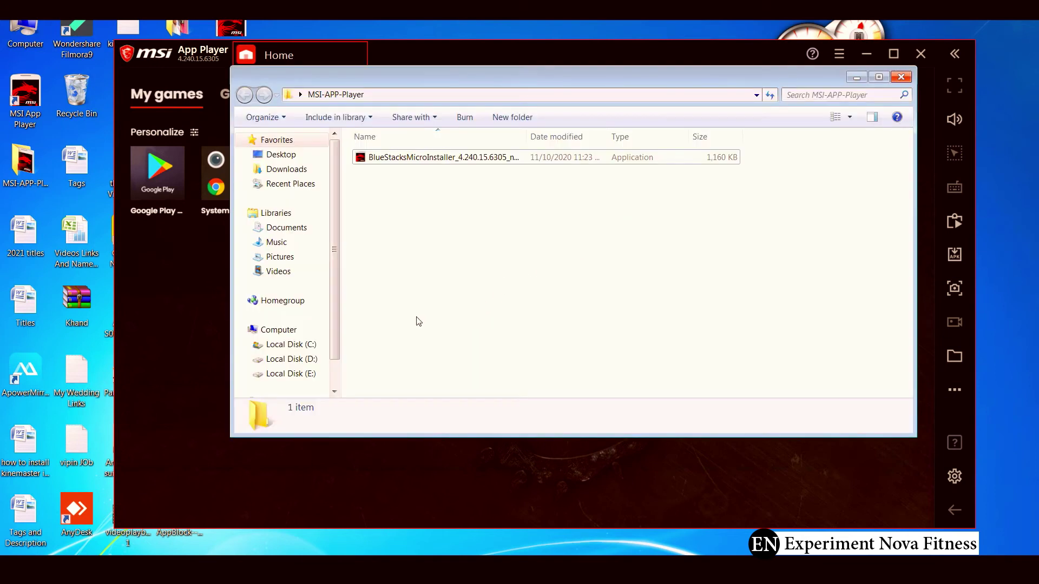
pyautogui.click(292, 359)
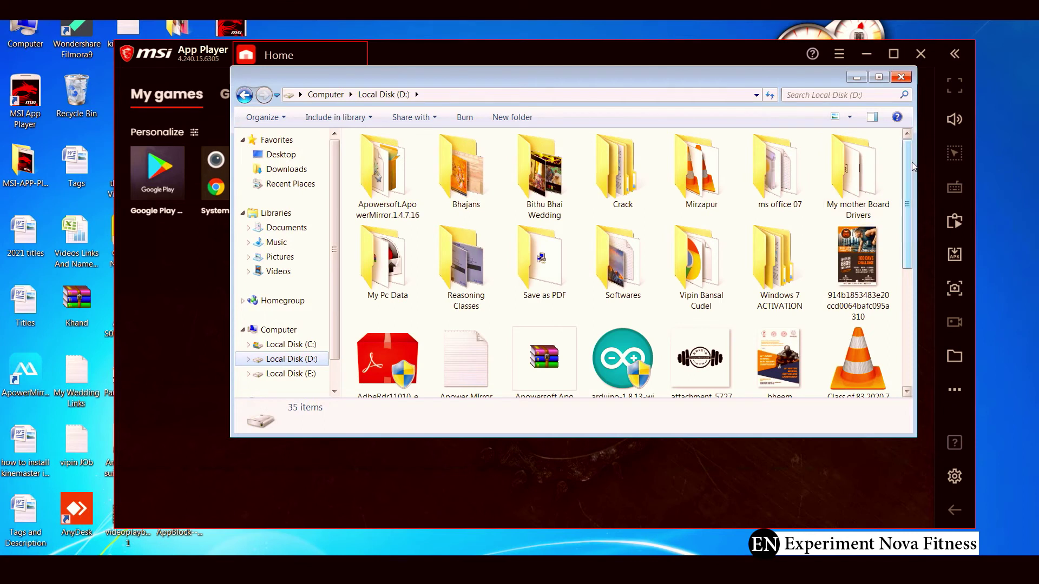
pyautogui.scroll(-5, 913, 166)
pyautogui.press('F11')
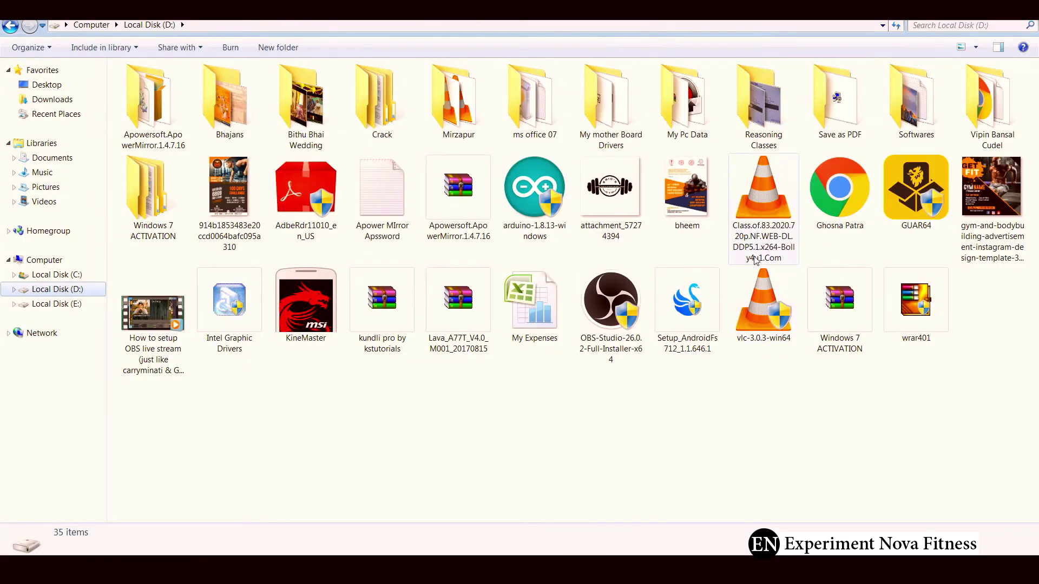
# Install the KineMaster package from Local Disk (D:) into MSI App Player.
pyautogui.click(314, 317)
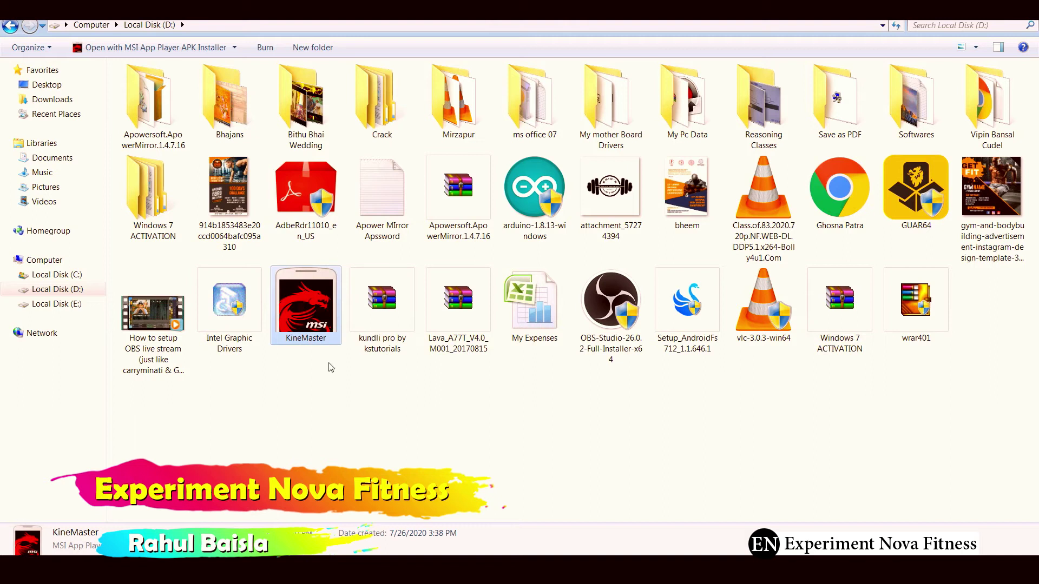
pyautogui.click(360, 421)
pyautogui.doubleClick(306, 315)
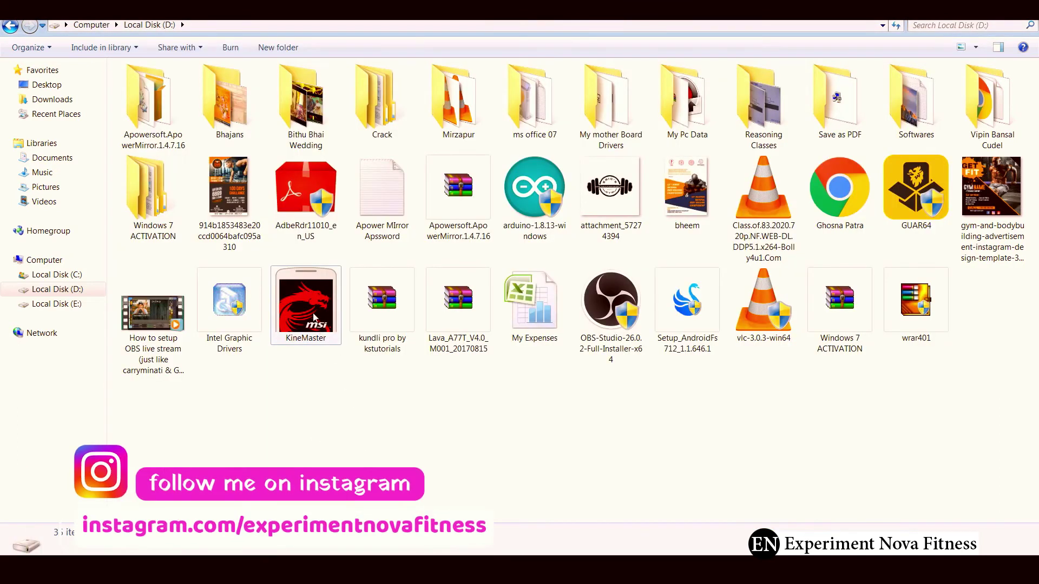
pyautogui.doubleClick(314, 316)
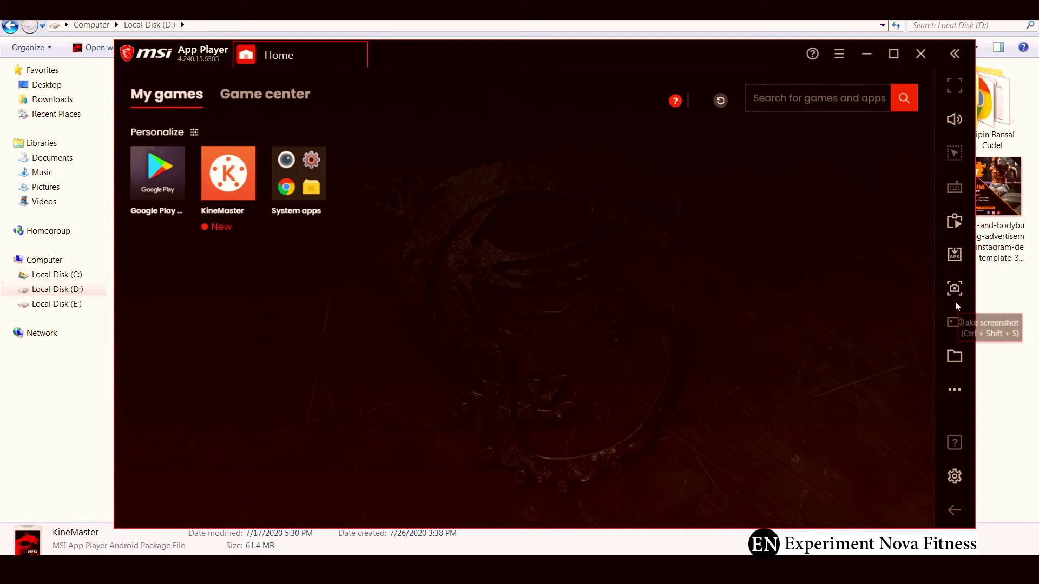
# Try the player's own APK installation by selecting the KineMaster package on Local Disk (D:), and cancel the file selection.
pyautogui.click(954, 255)
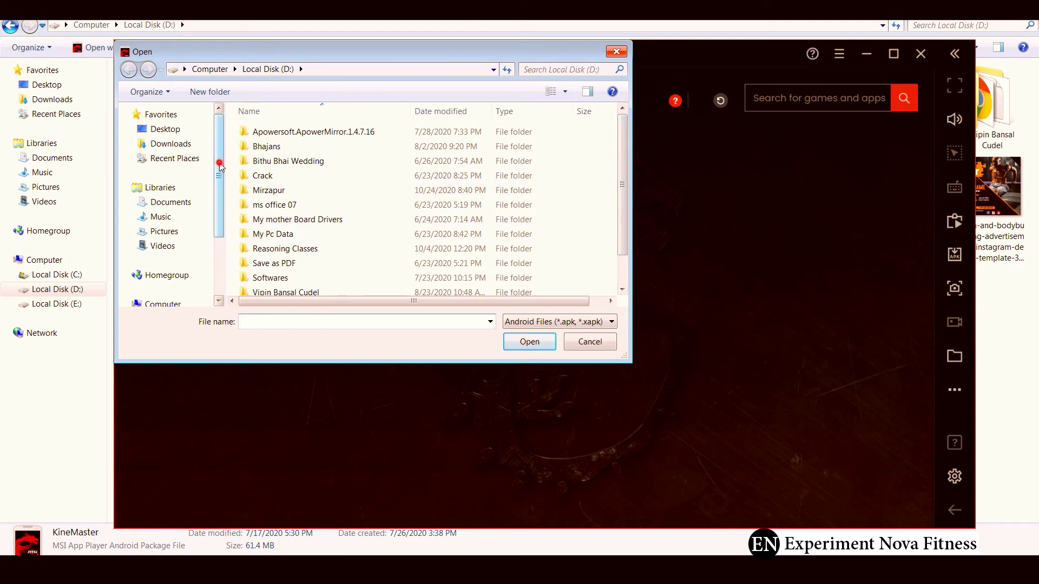
pyautogui.moveTo(219, 164); pyautogui.dragTo(216, 223)
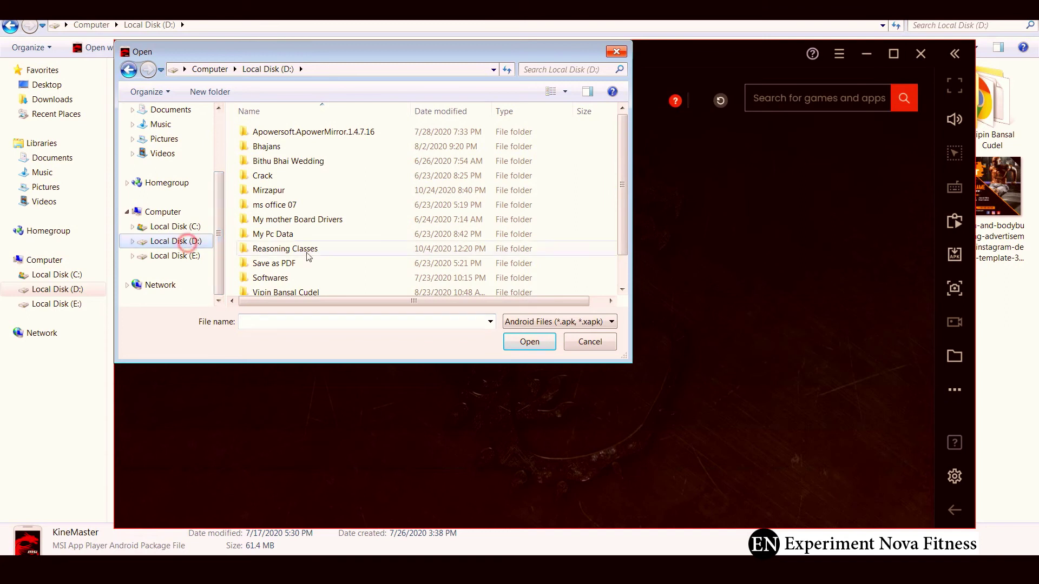
pyautogui.moveTo(622, 147); pyautogui.dragTo(620, 183)
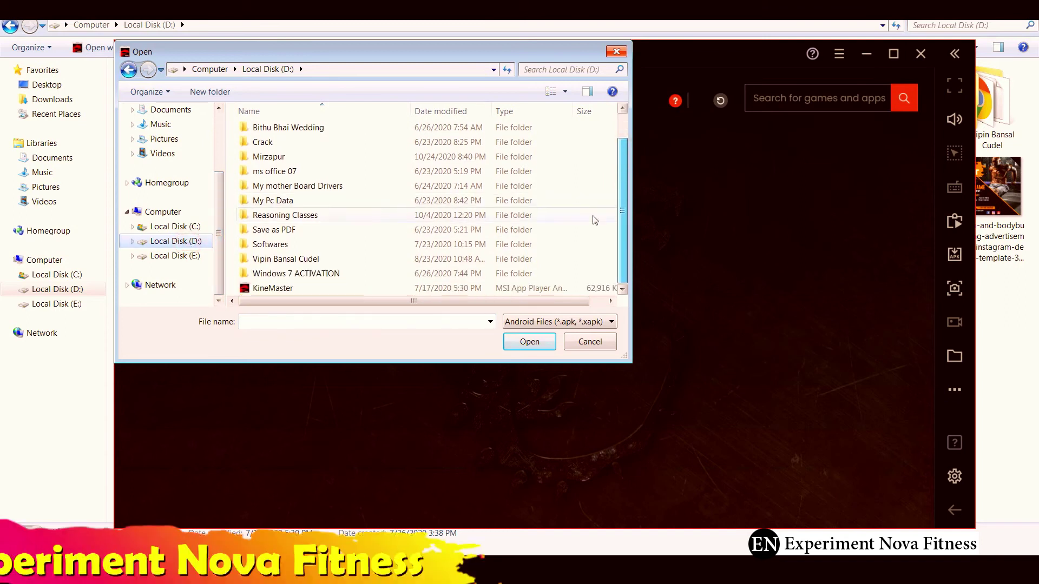
pyautogui.click(313, 283)
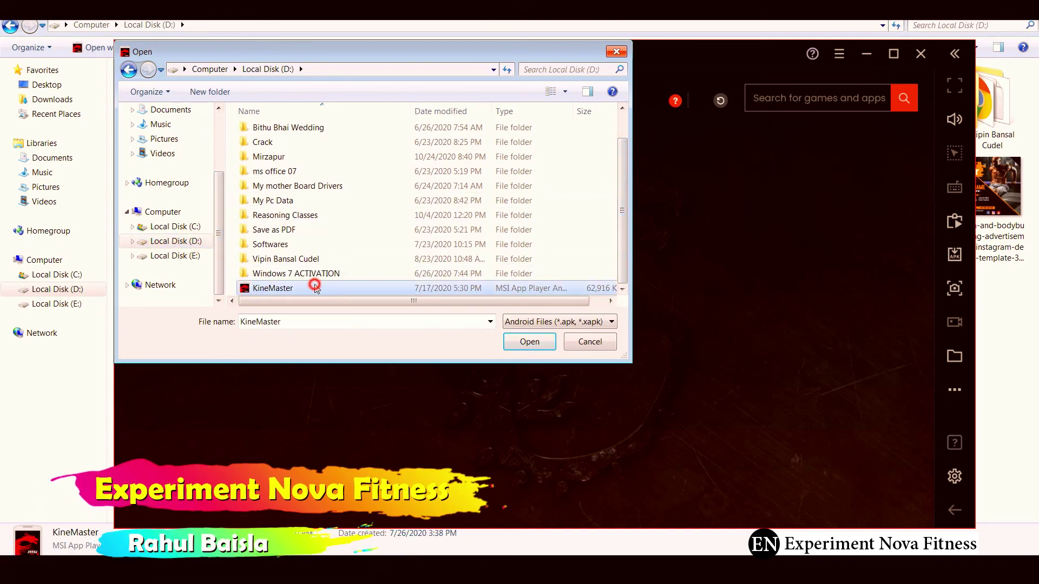
pyautogui.click(595, 345)
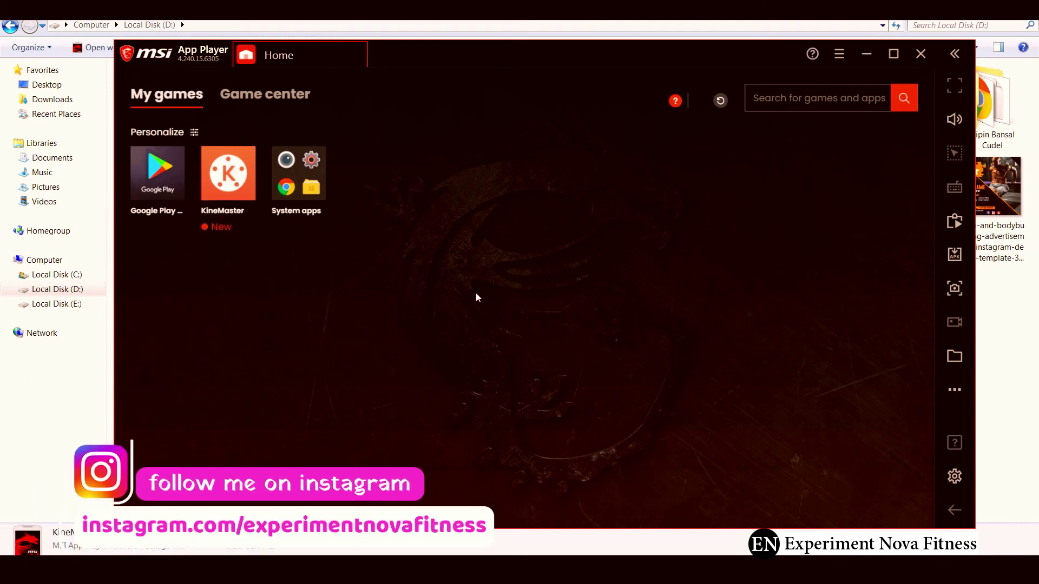
# Launch KineMaster in the player and allow it to access photos, media and files on the device.
pyautogui.click(228, 184)
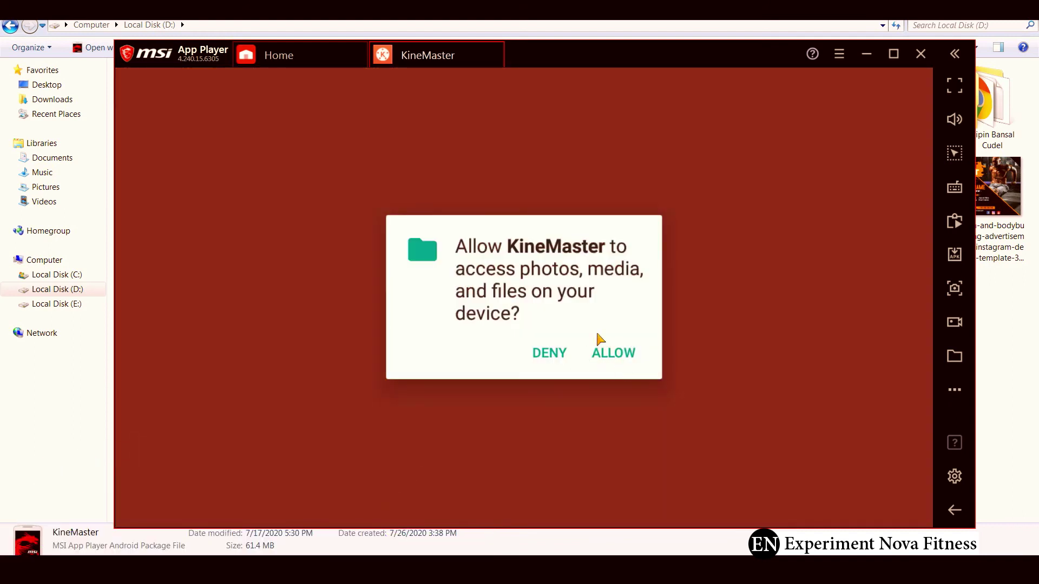
pyautogui.click(625, 357)
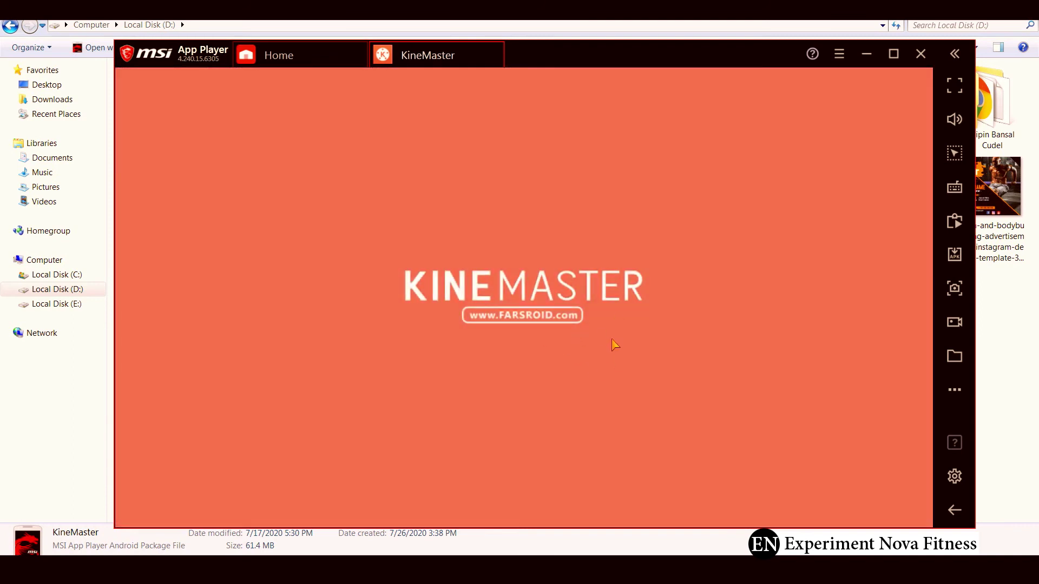